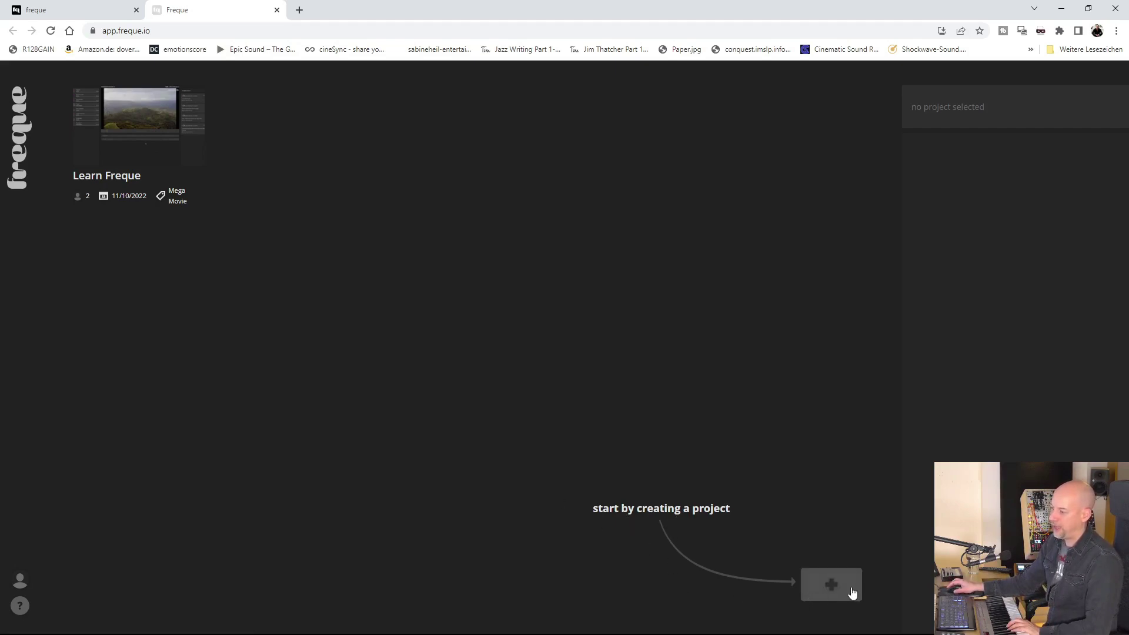
# Open the Learn Freque project and inspect the roles offered in its team invitation form without sending an invite.
pyautogui.click(139, 113)
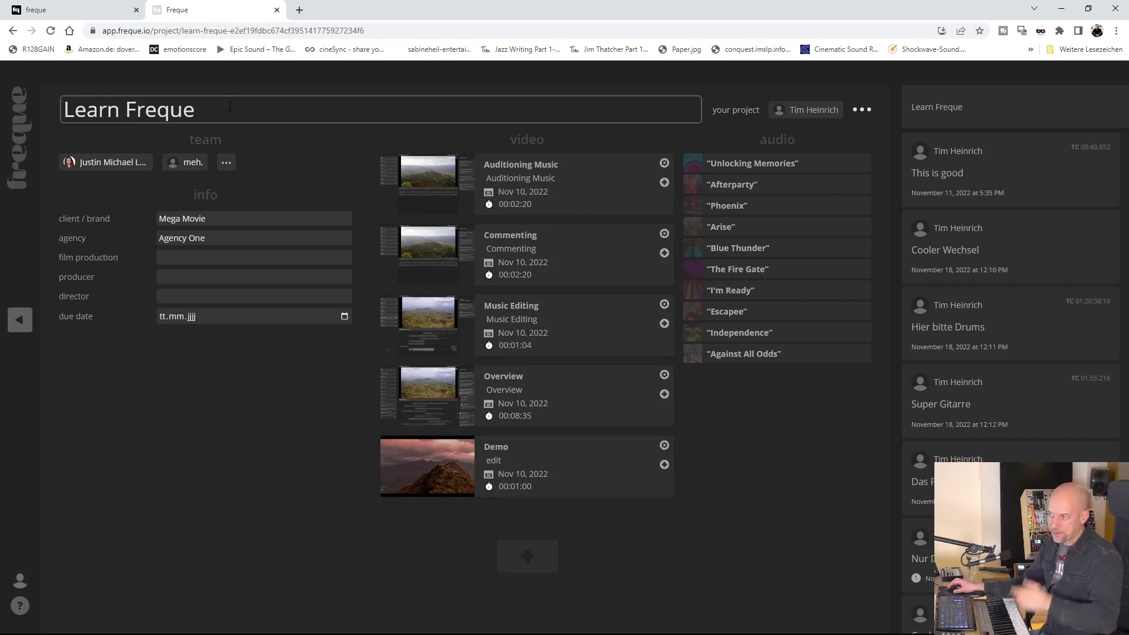
pyautogui.click(228, 163)
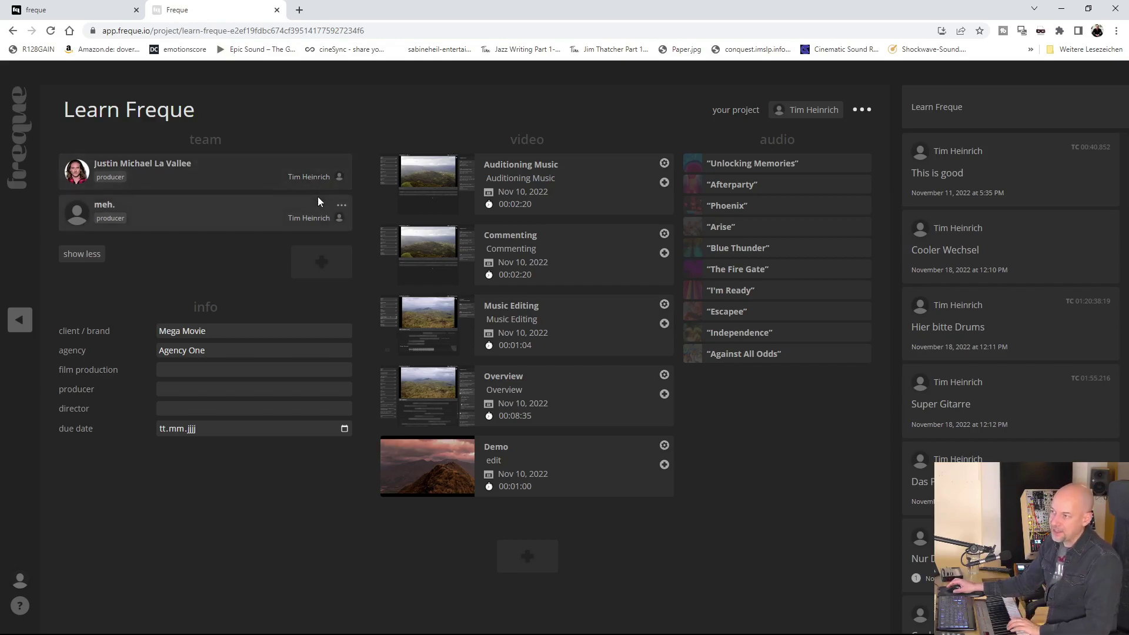
pyautogui.click(318, 266)
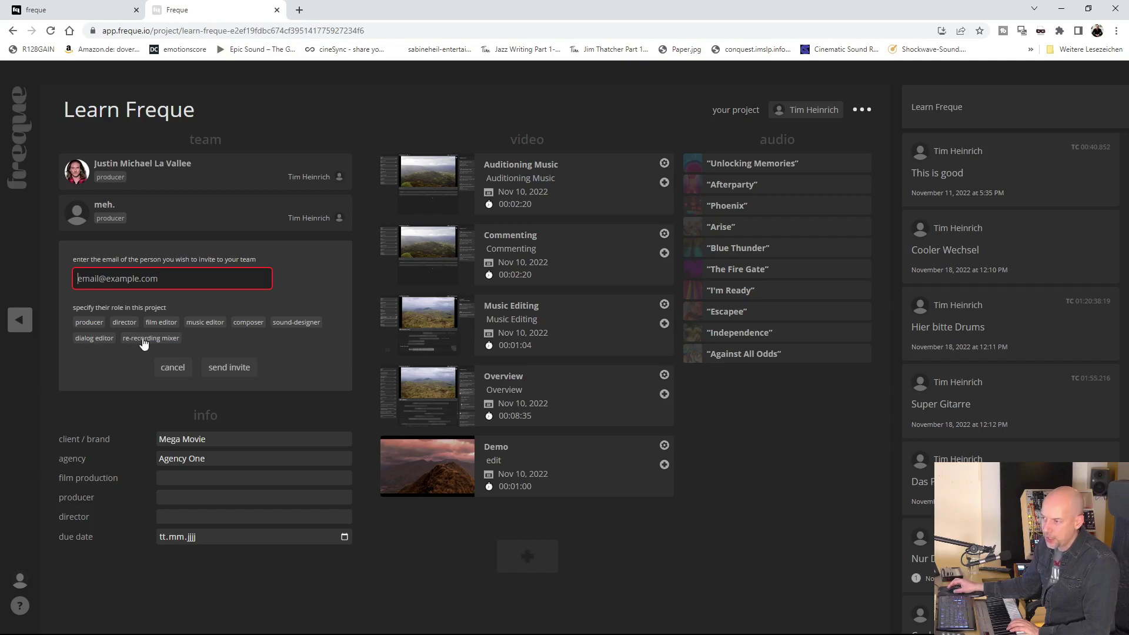
pyautogui.click(168, 368)
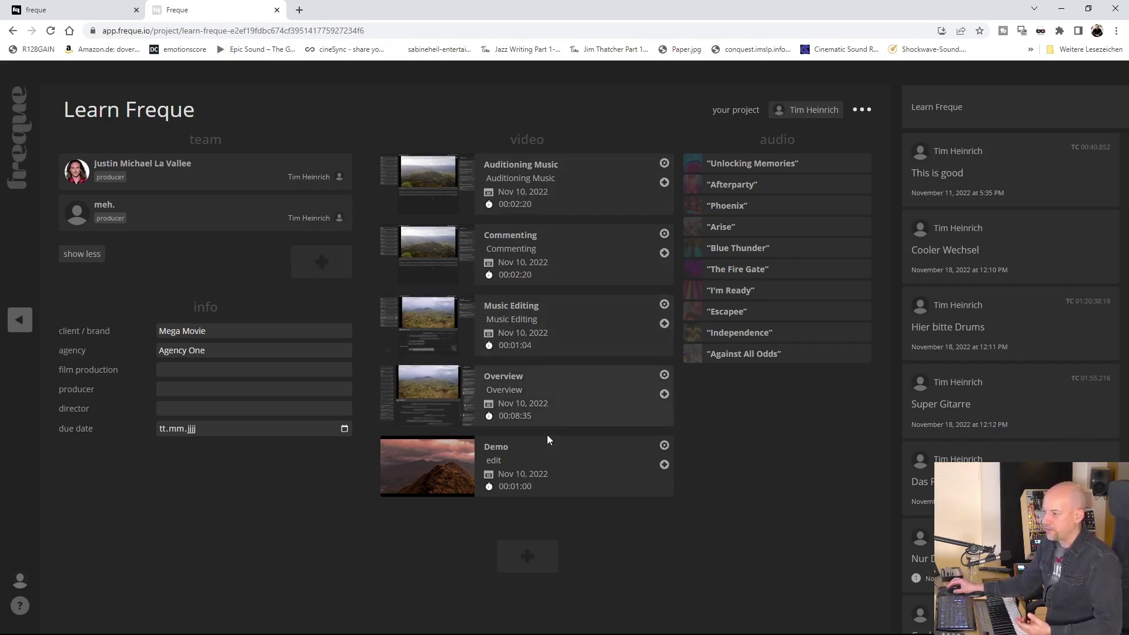
# Open the Demo video and play its opening part, pausing playback in between.
pyautogui.click(460, 454)
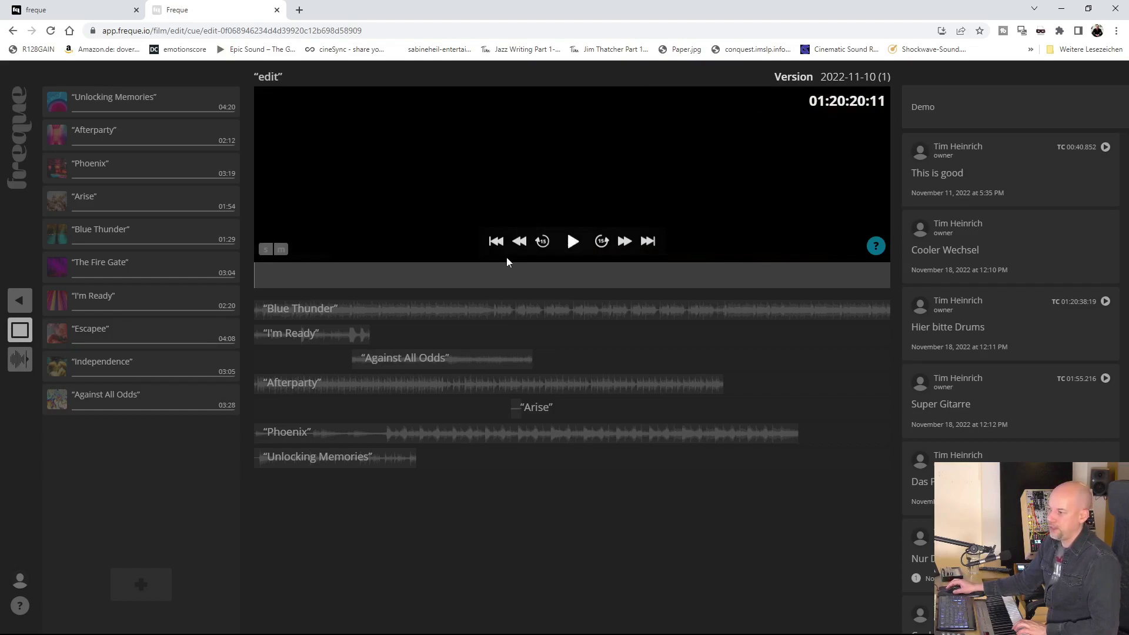
pyautogui.moveTo(486, 235)
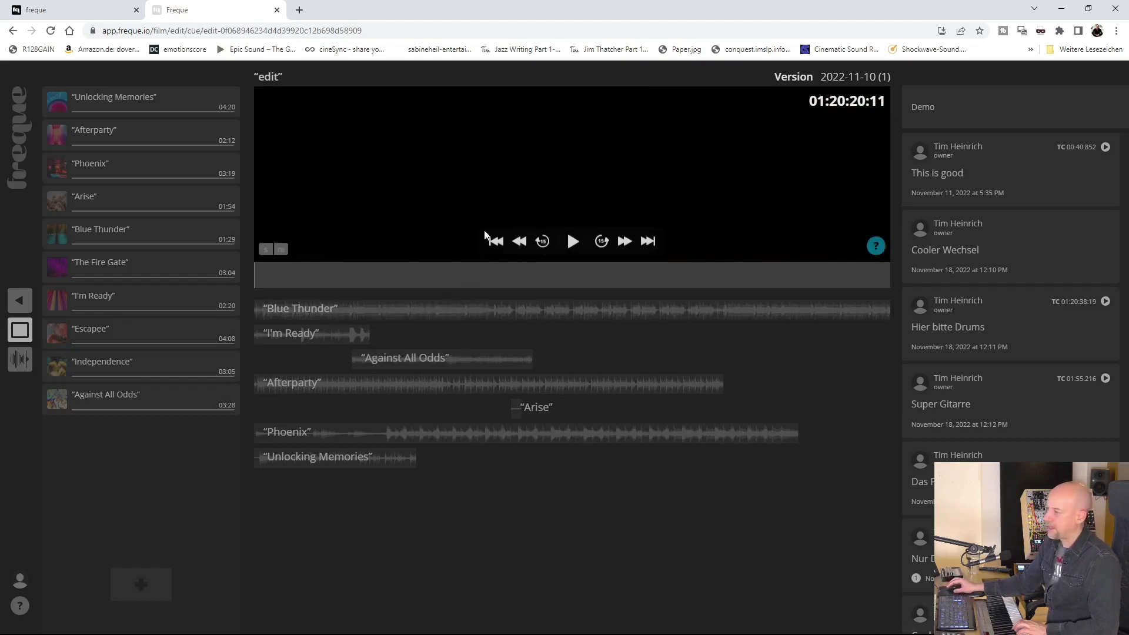
pyautogui.click(572, 242)
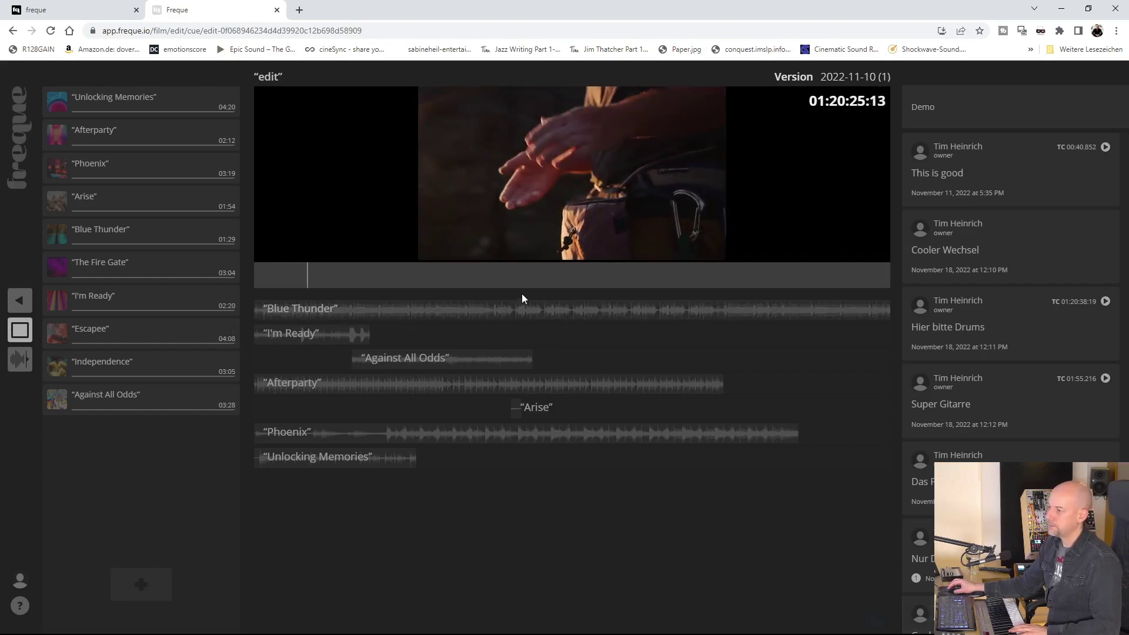
pyautogui.click(572, 243)
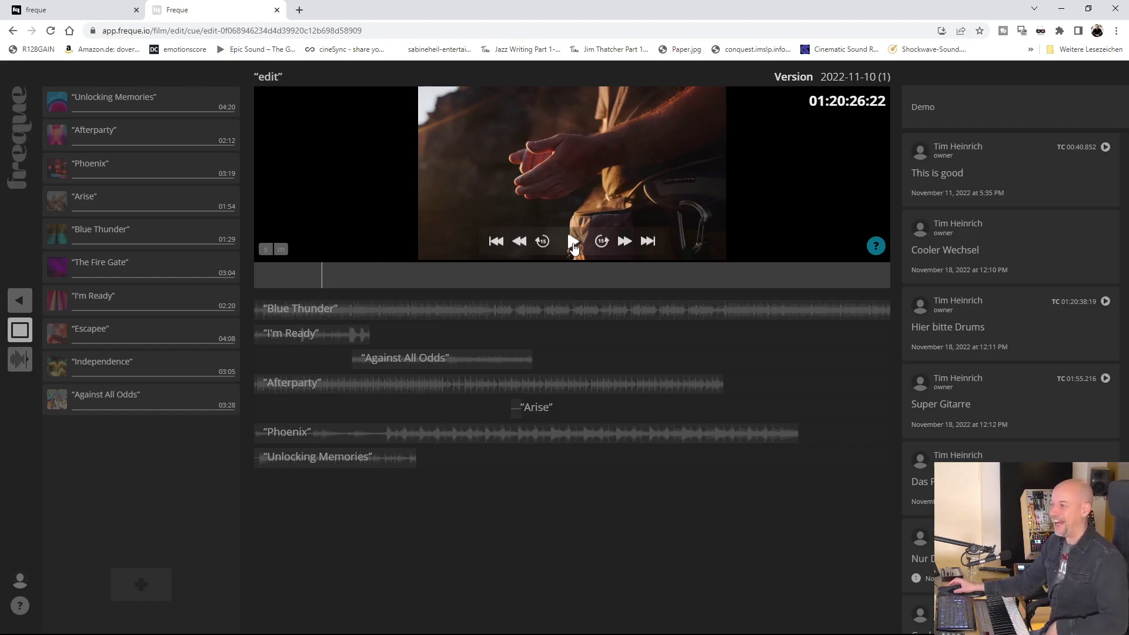
pyautogui.click(573, 244)
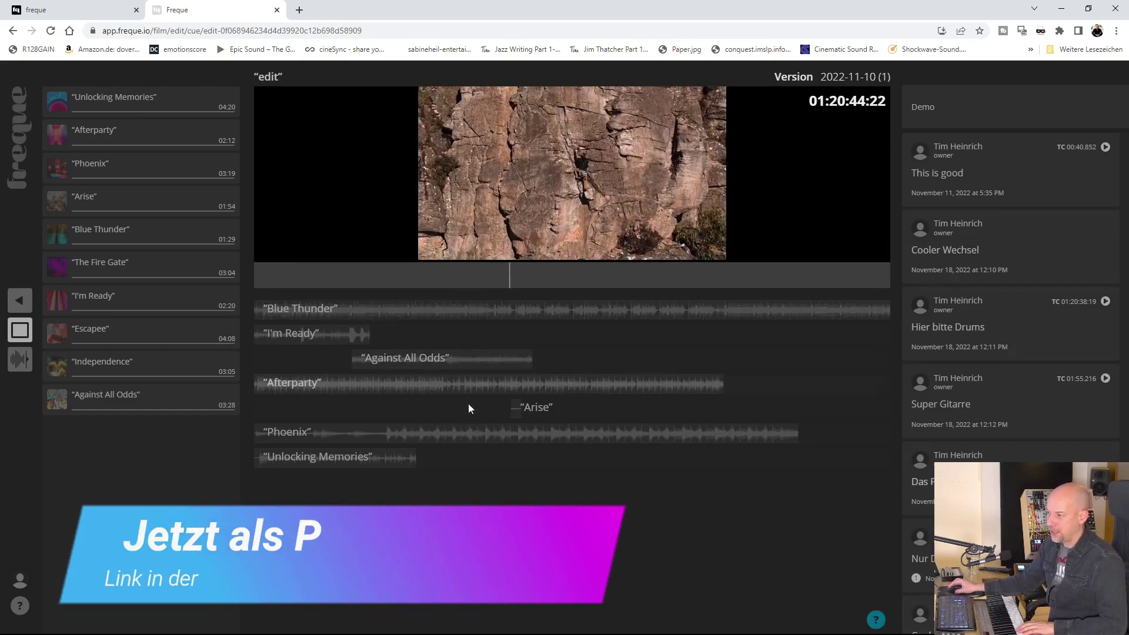
pyautogui.moveTo(589, 225)
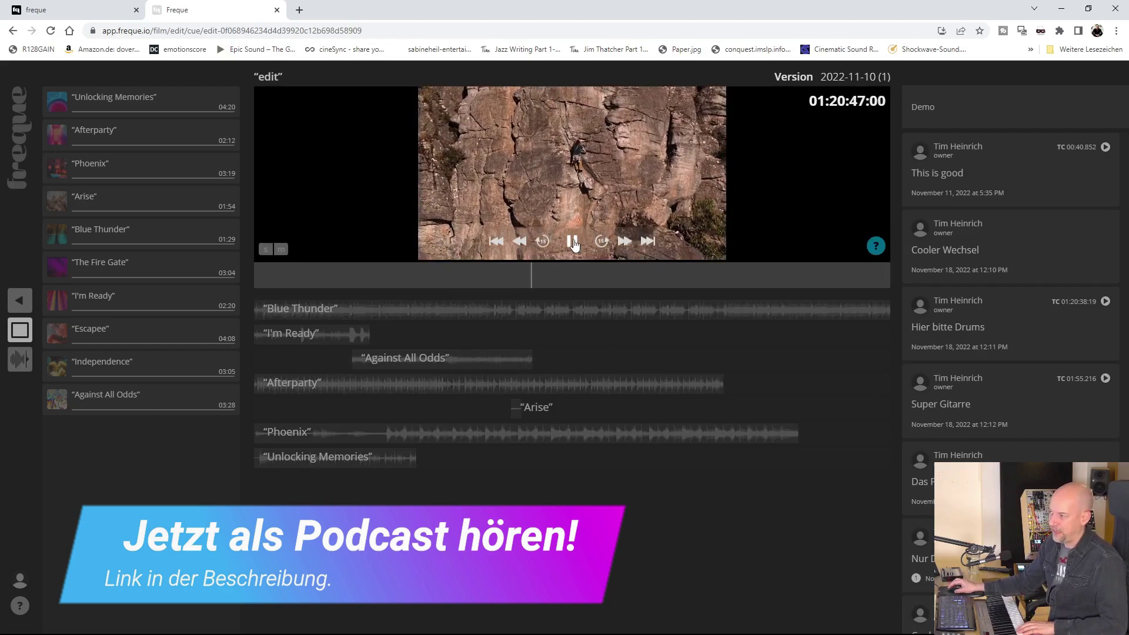
pyautogui.click(573, 243)
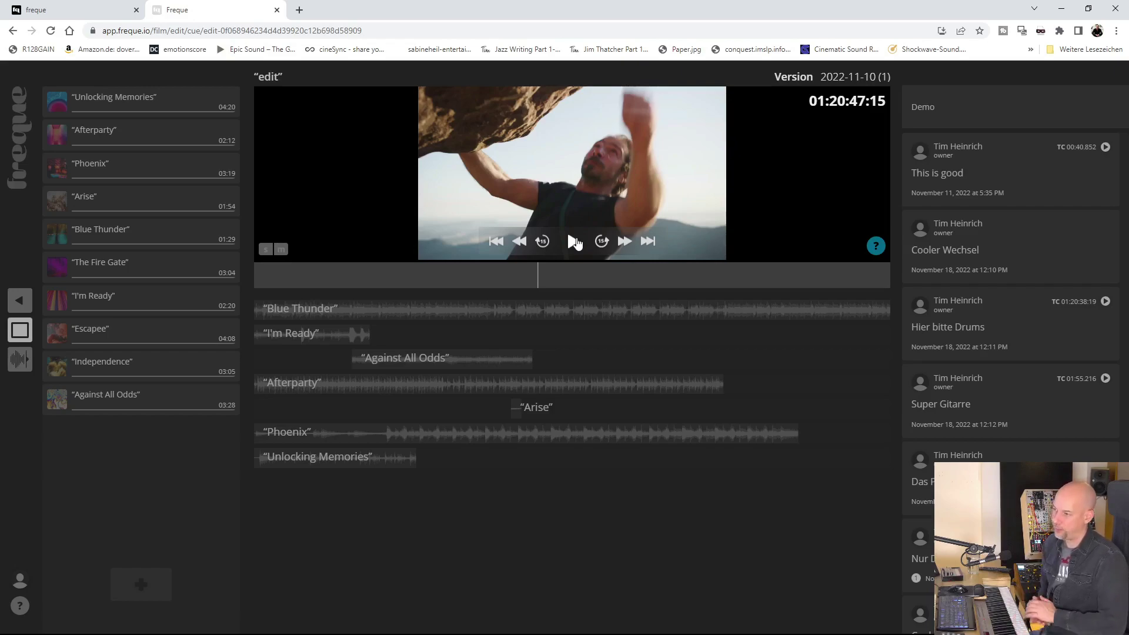
# Preview the "Blue Thunder" track against the video and play the section marked by its "Breaks" comment.
pyautogui.click(530, 315)
pyautogui.moveTo(542, 231)
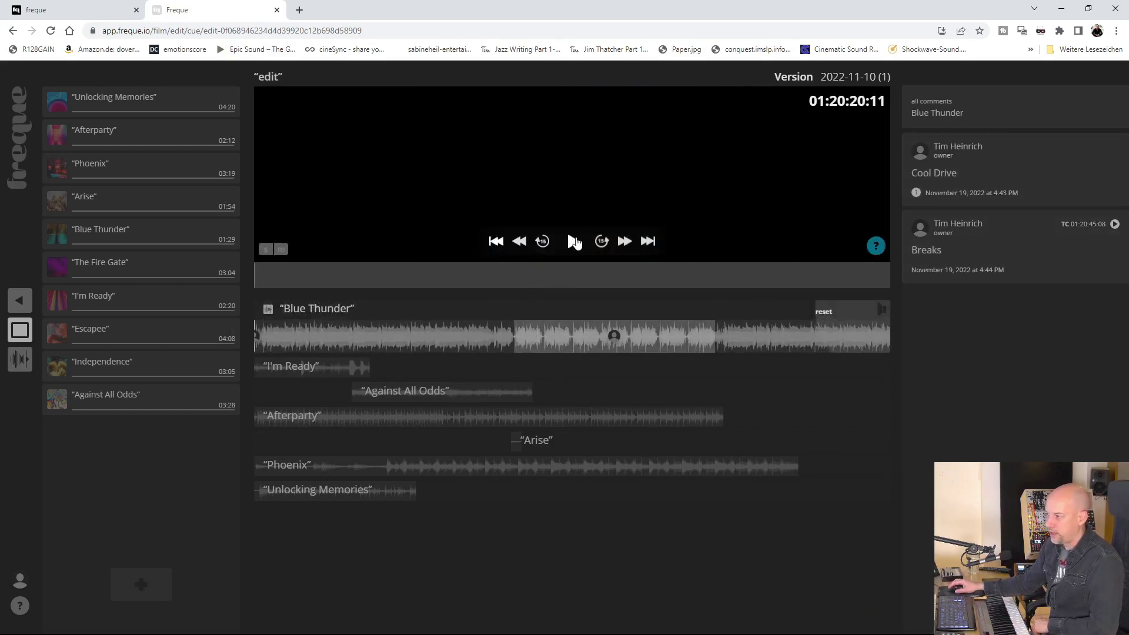
pyautogui.click(575, 241)
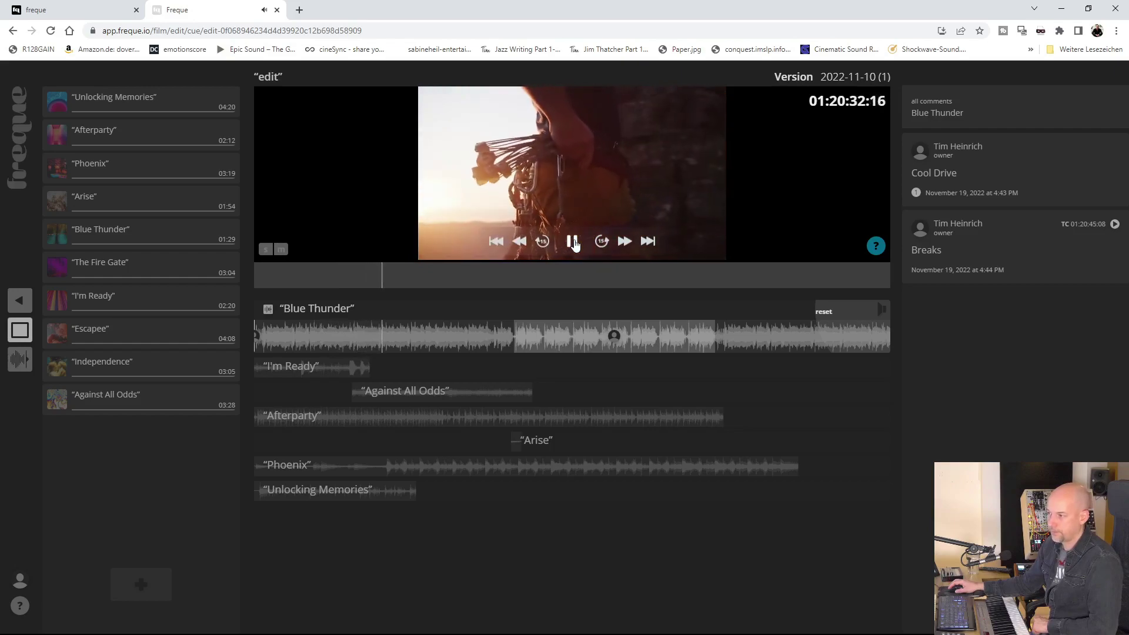
pyautogui.click(573, 242)
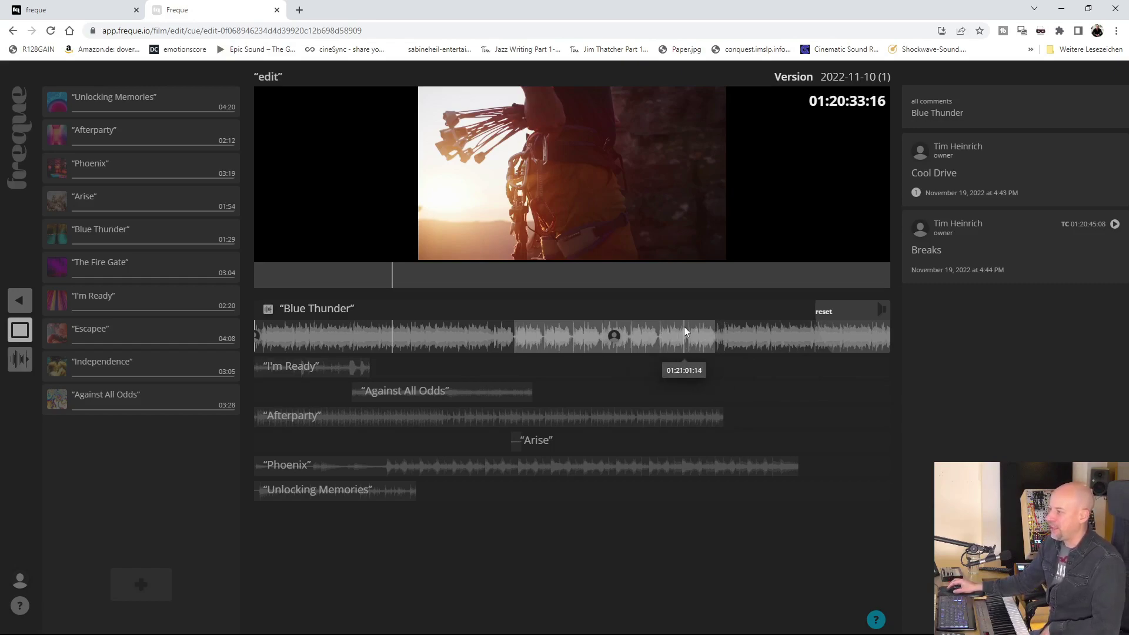
pyautogui.click(1115, 225)
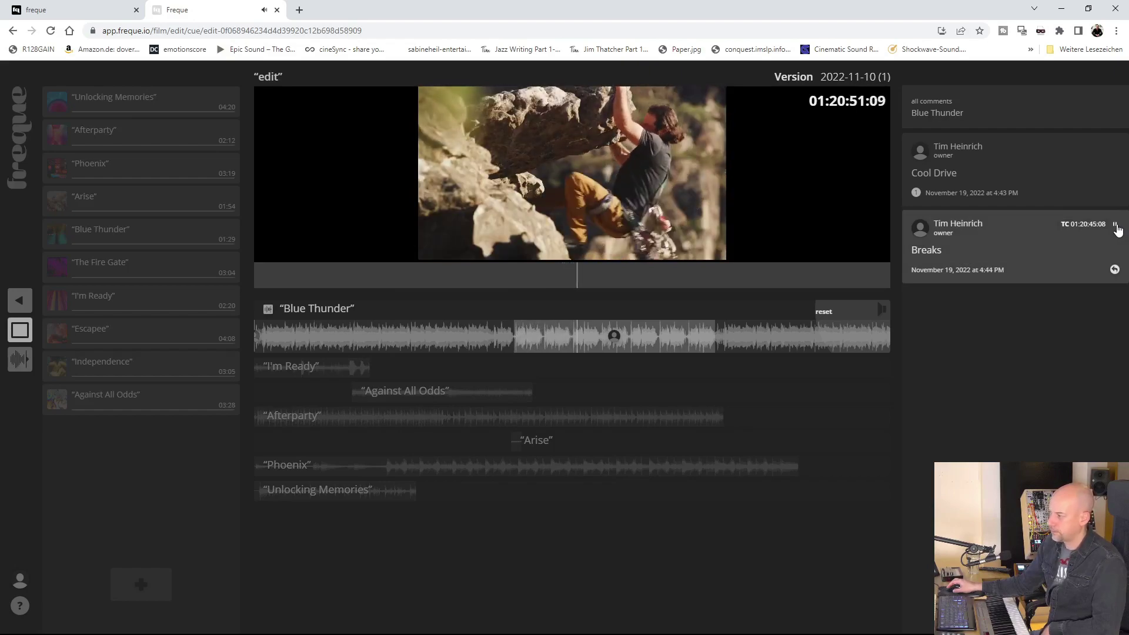
pyautogui.click(1115, 225)
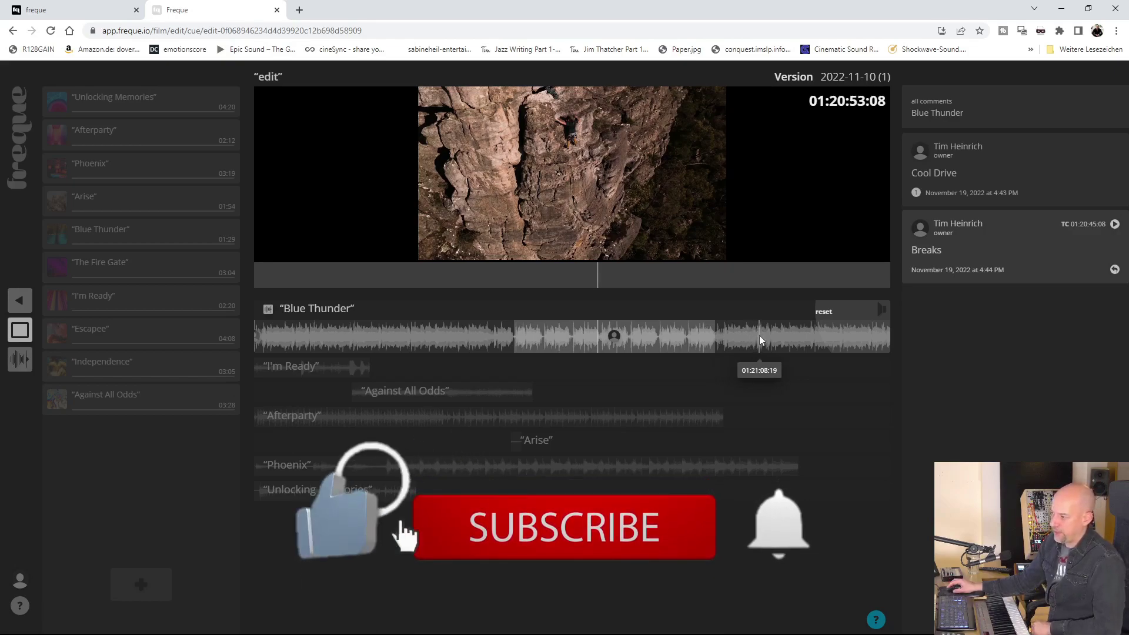
pyautogui.click(759, 329)
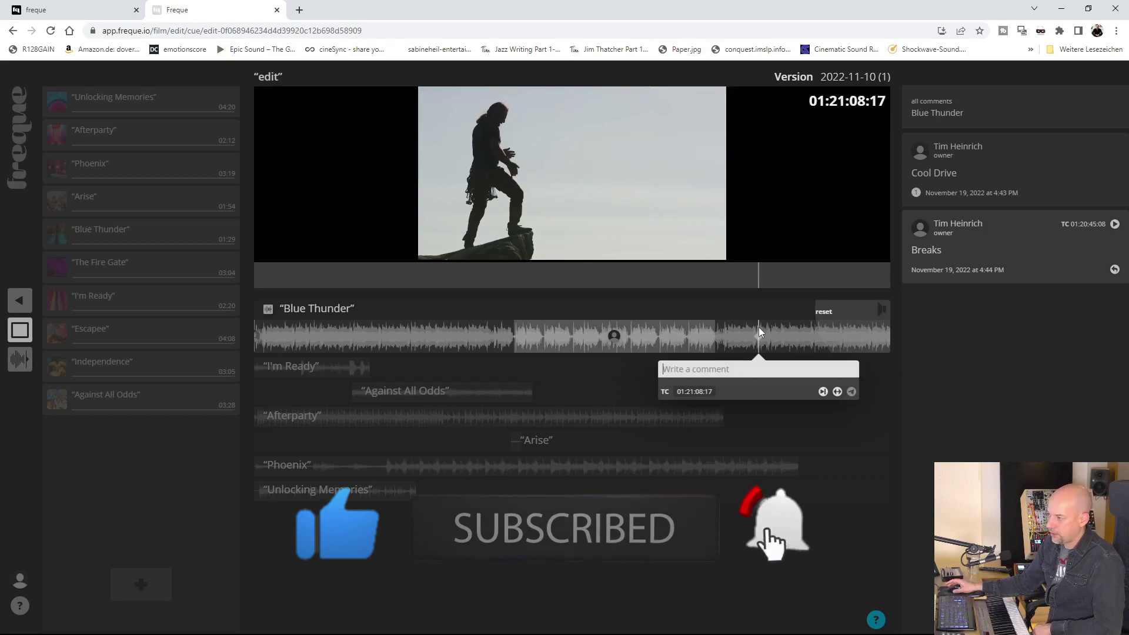
pyautogui.moveTo(759, 340); pyautogui.dragTo(796, 333)
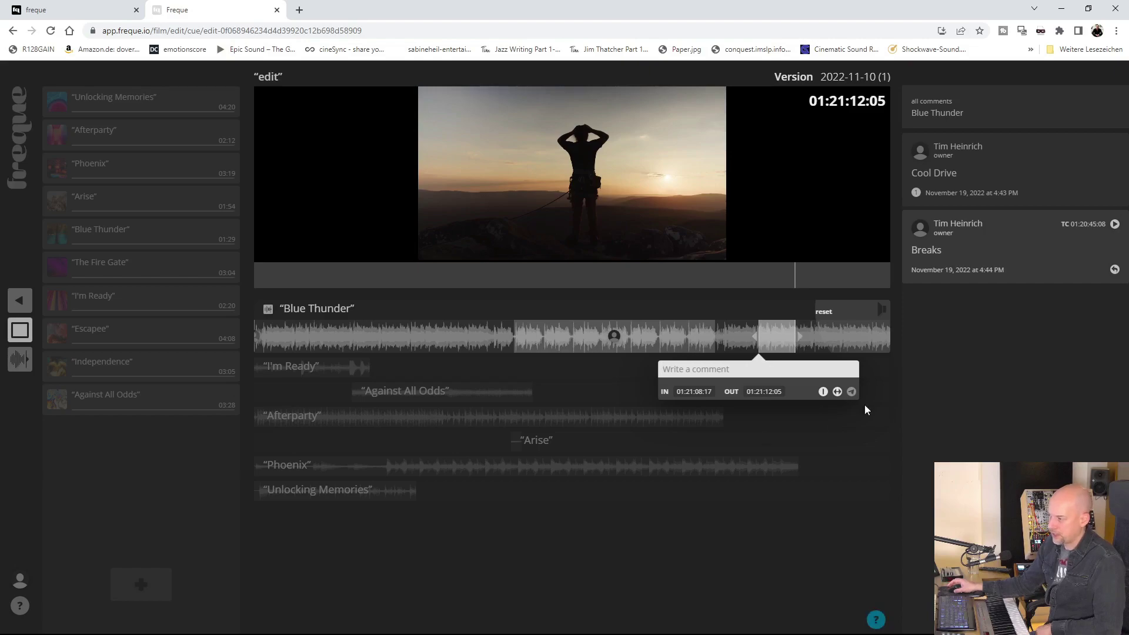
pyautogui.click(862, 462)
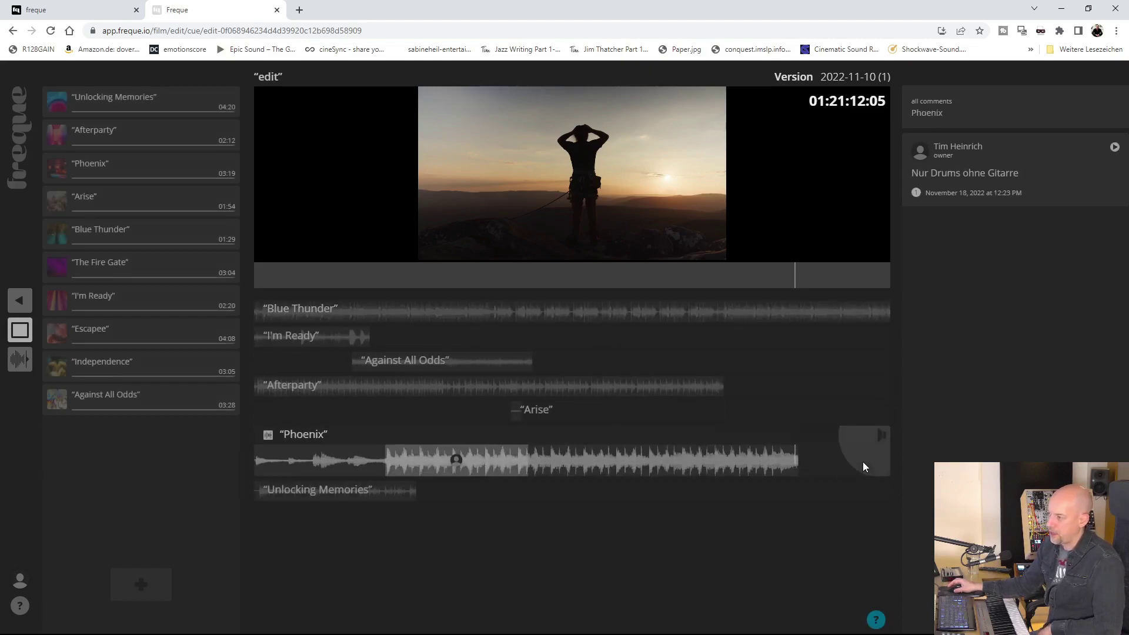
pyautogui.click(774, 313)
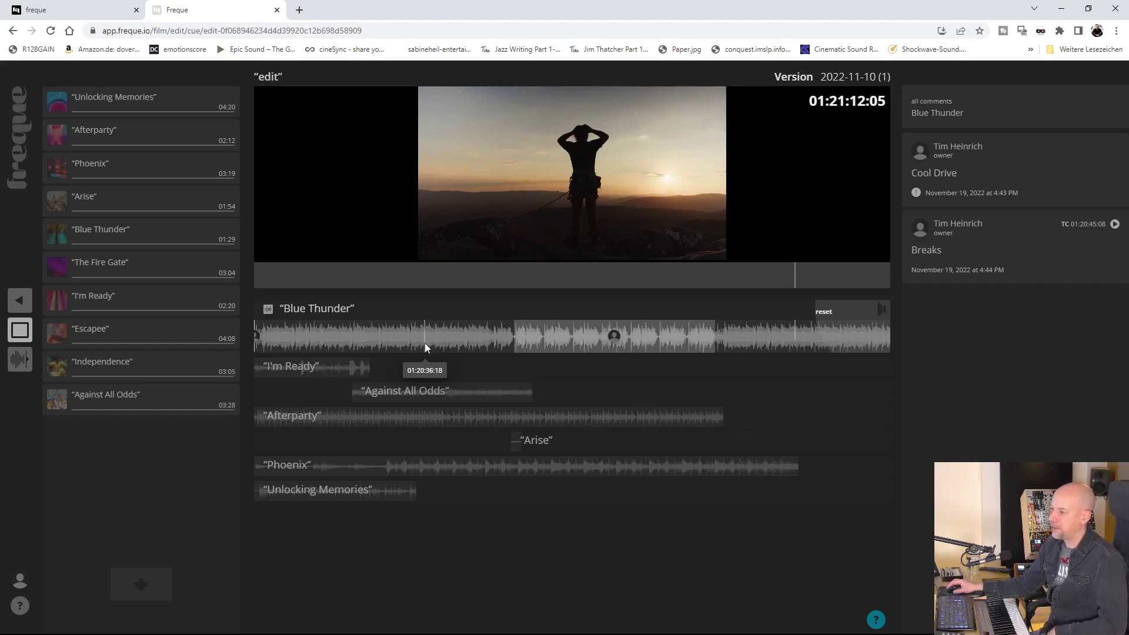
pyautogui.click(339, 344)
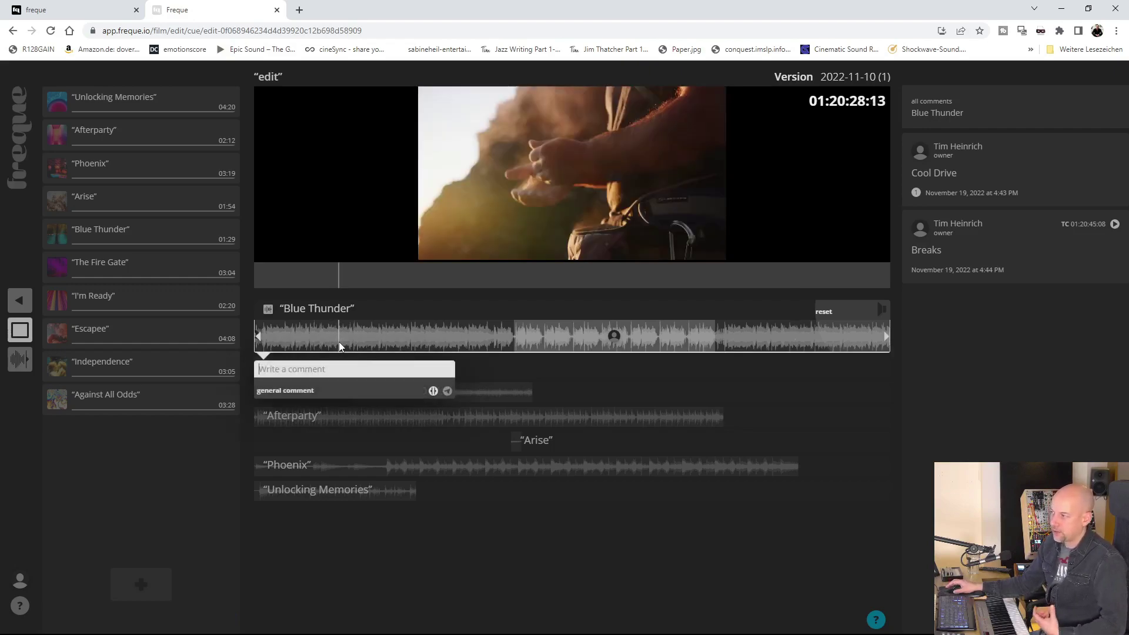
pyautogui.click(304, 368)
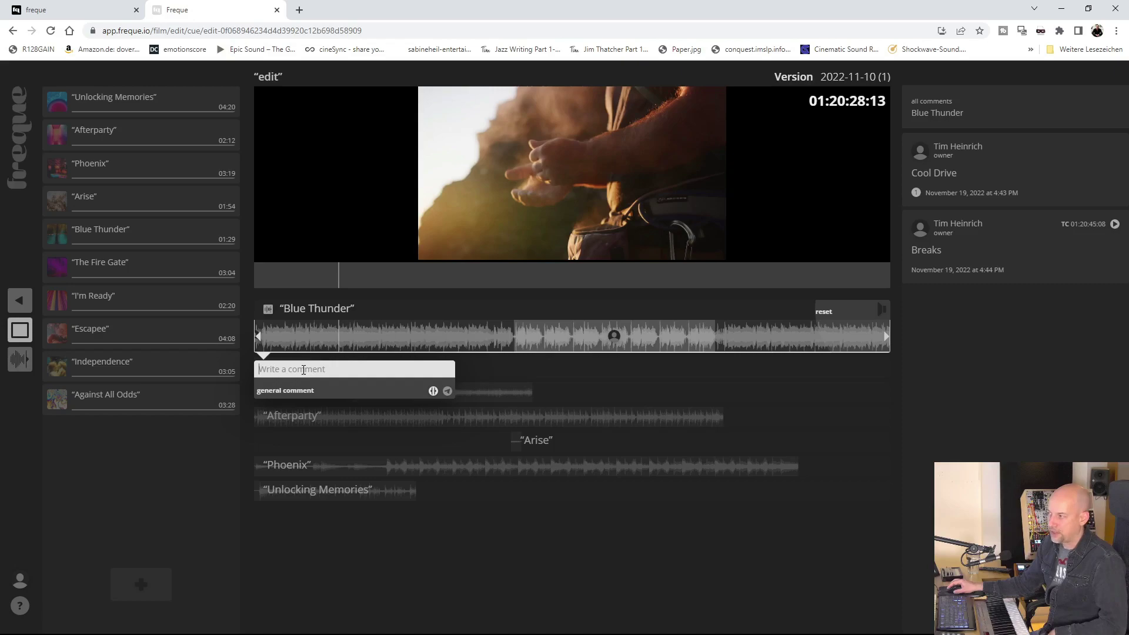
pyautogui.moveTo(1070, 154)
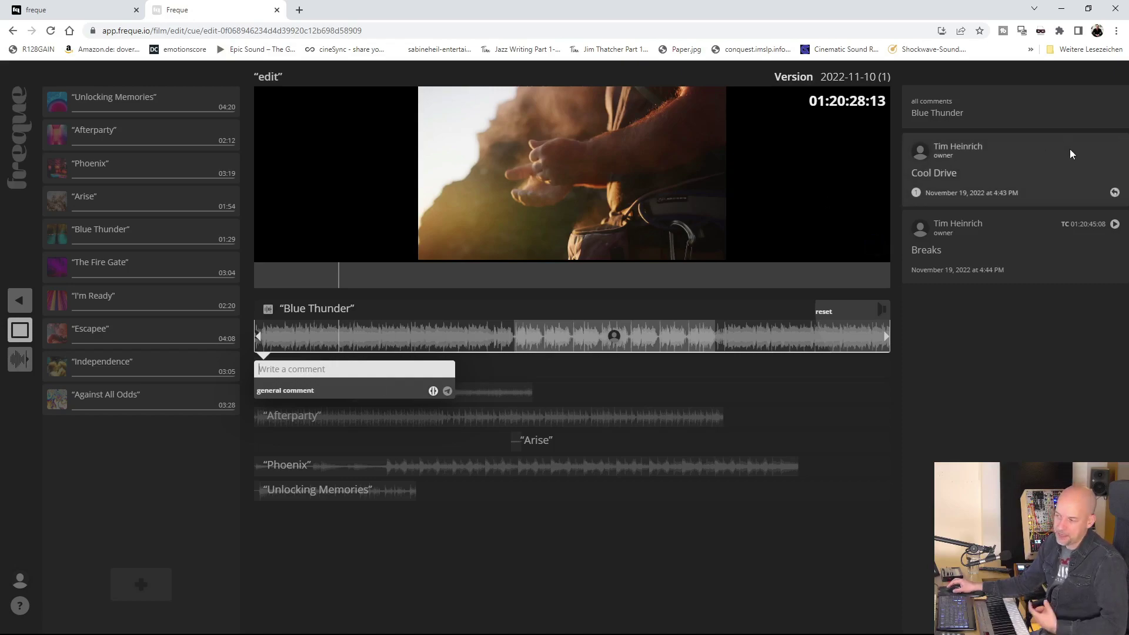
# Review the comments on the "Against All Odds", "Afterparty" and "Phoenix" tracks.
pyautogui.click(652, 394)
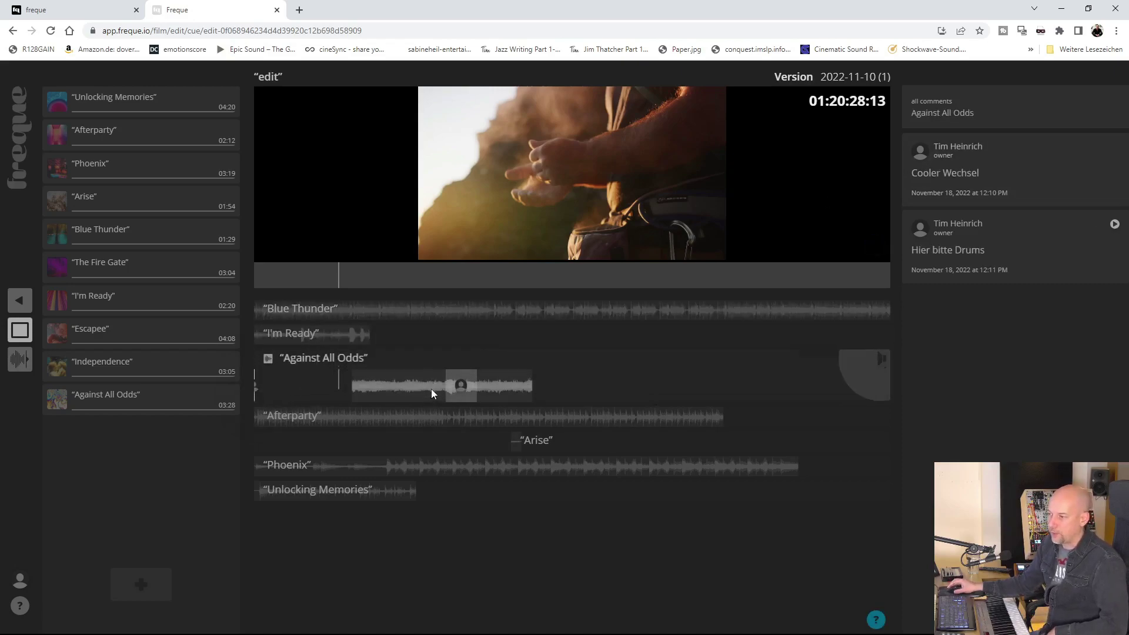
pyautogui.click(412, 393)
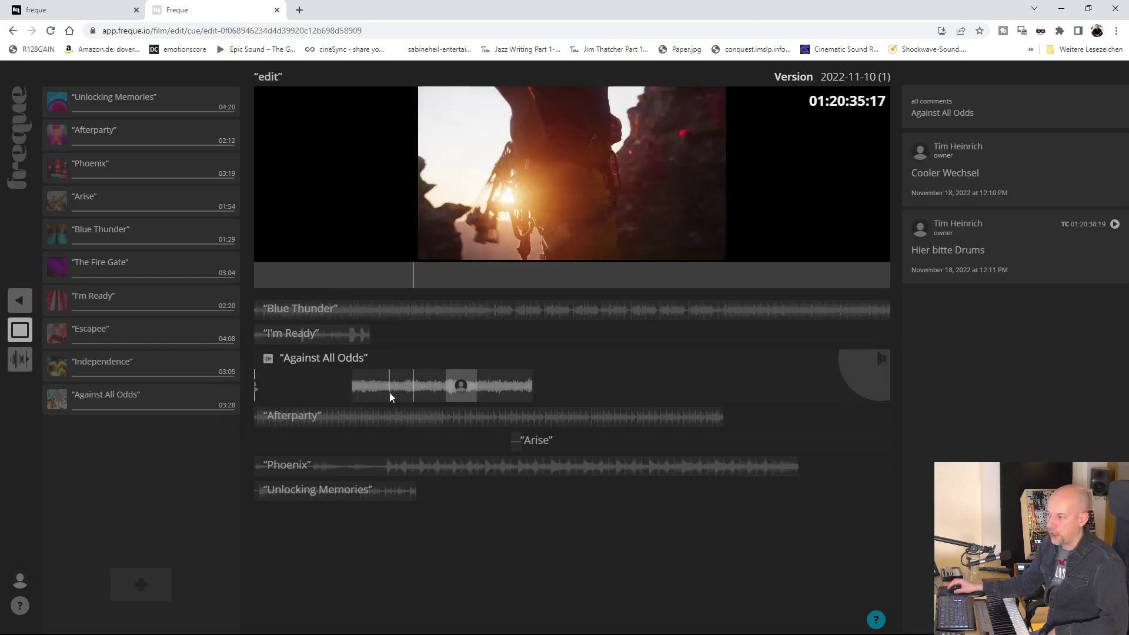
pyautogui.click(395, 389)
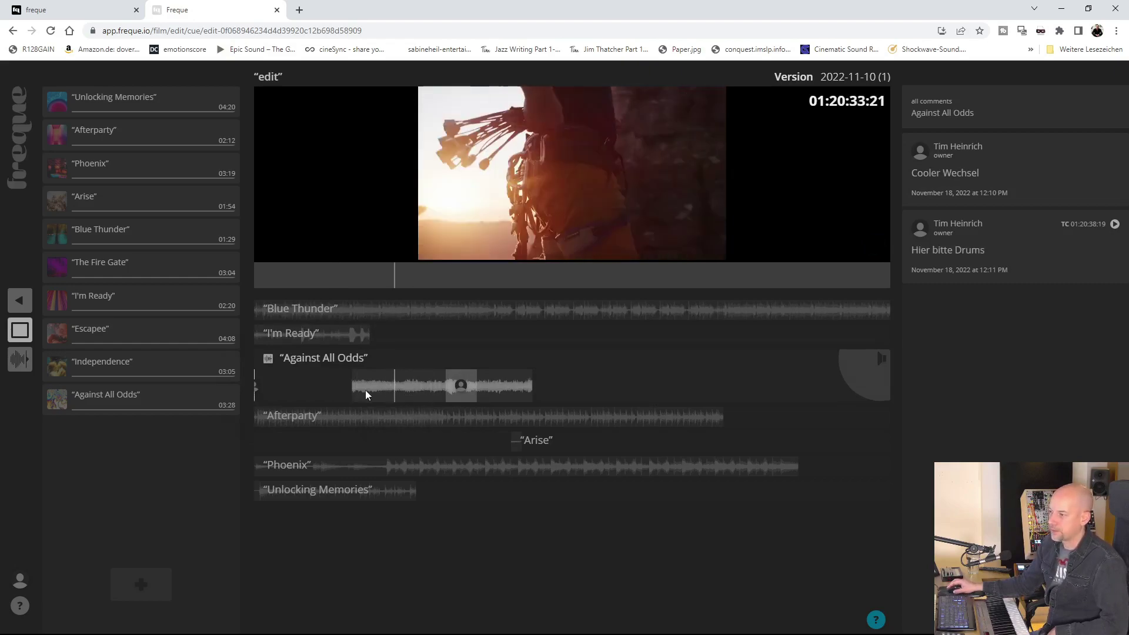
pyautogui.click(354, 424)
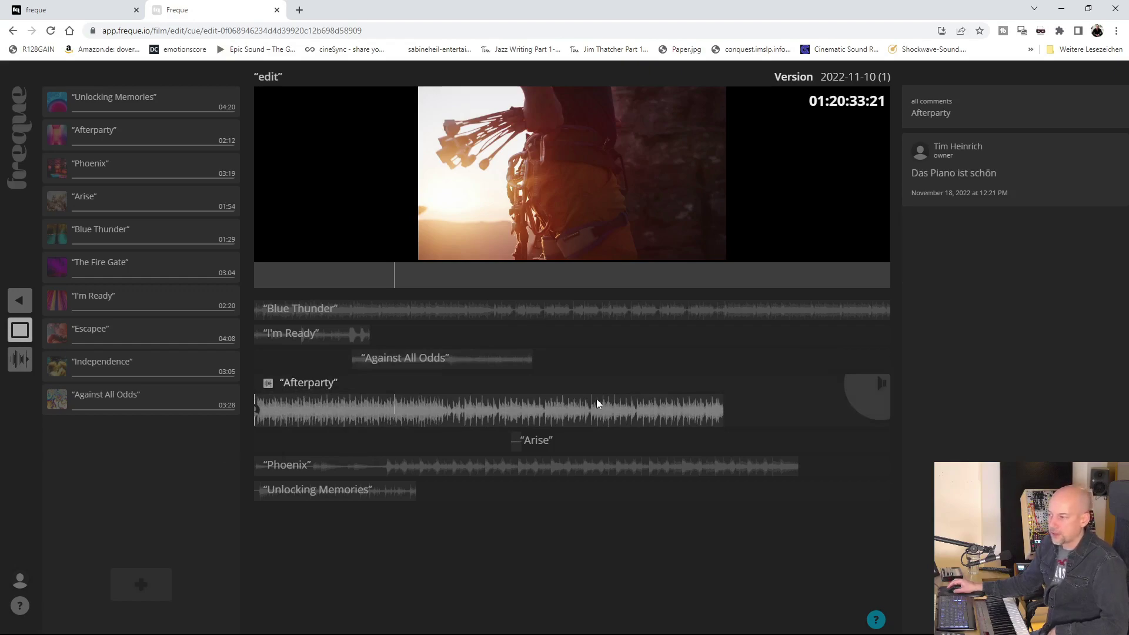
pyautogui.click(403, 470)
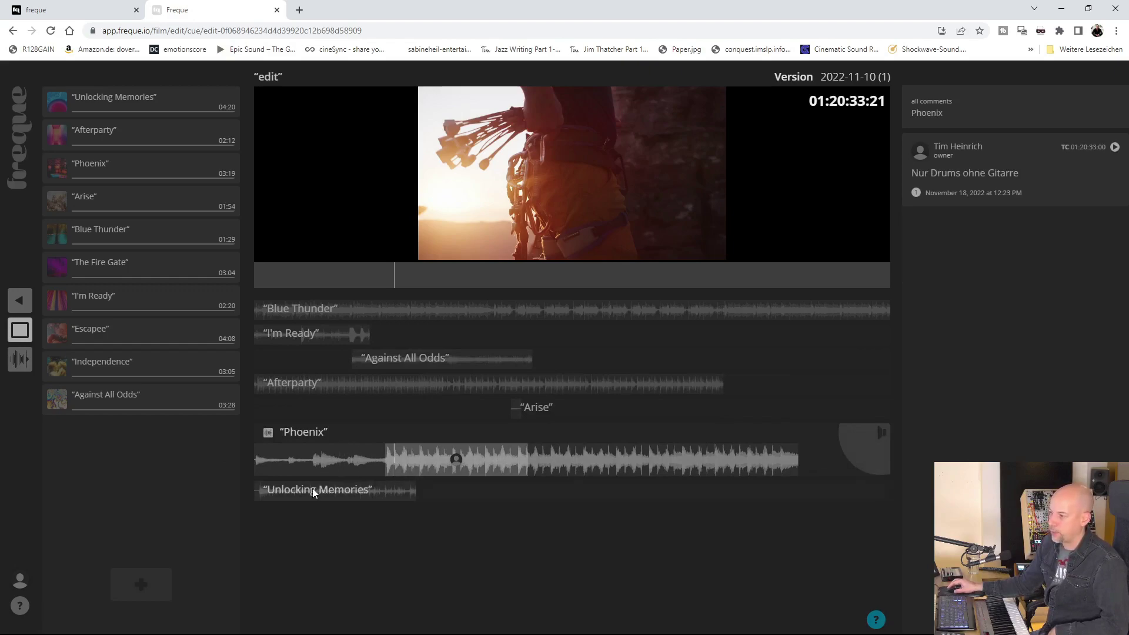
# Post the general comment "Nice piano" on the "Unlocking Memories" track and open a reply to it.
pyautogui.click(347, 489)
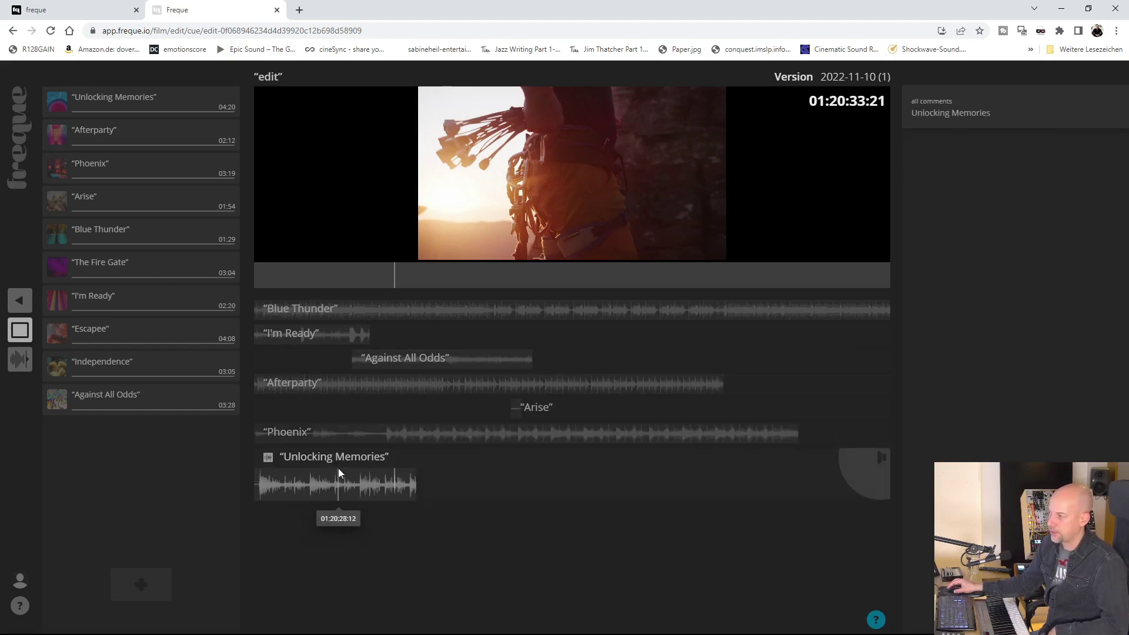
pyautogui.click(285, 493)
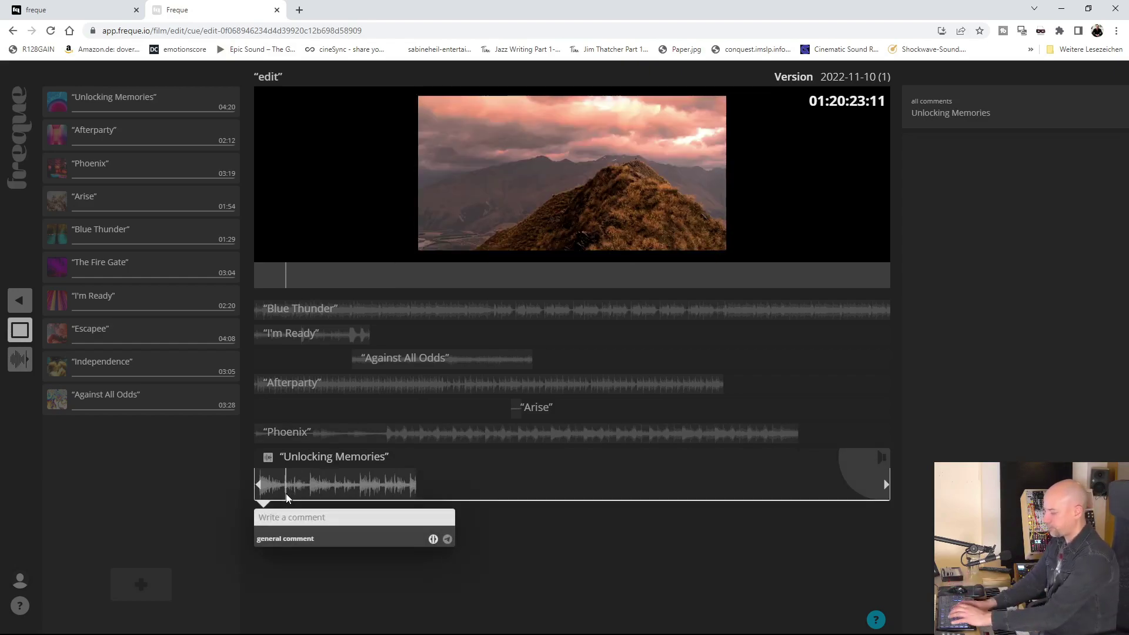
pyautogui.write('Nice piano')
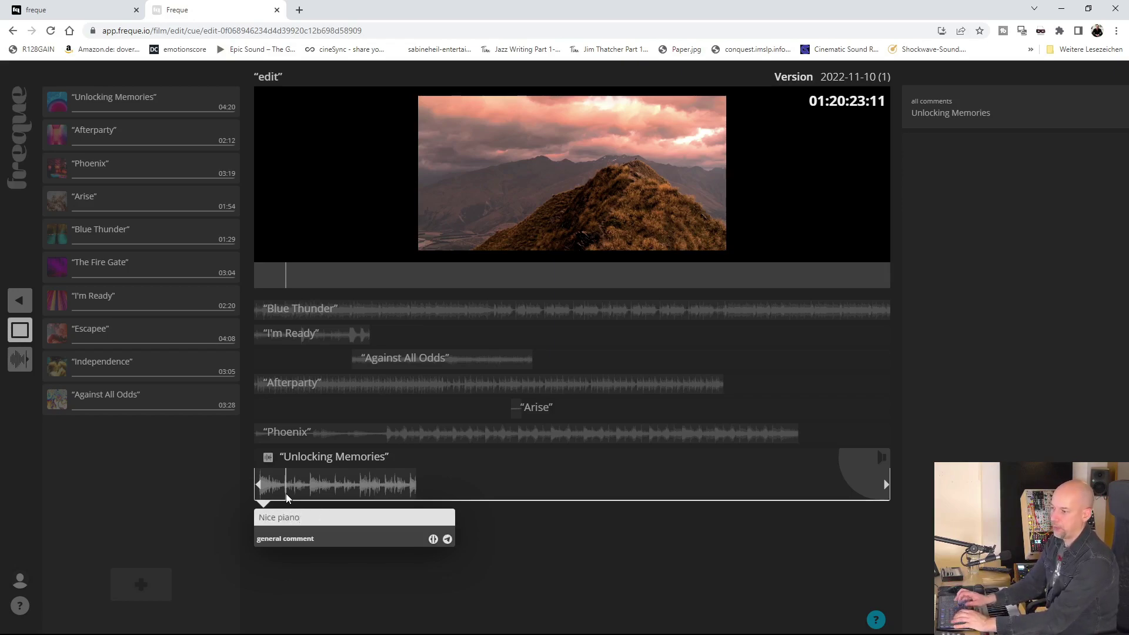
pyautogui.press('Return')
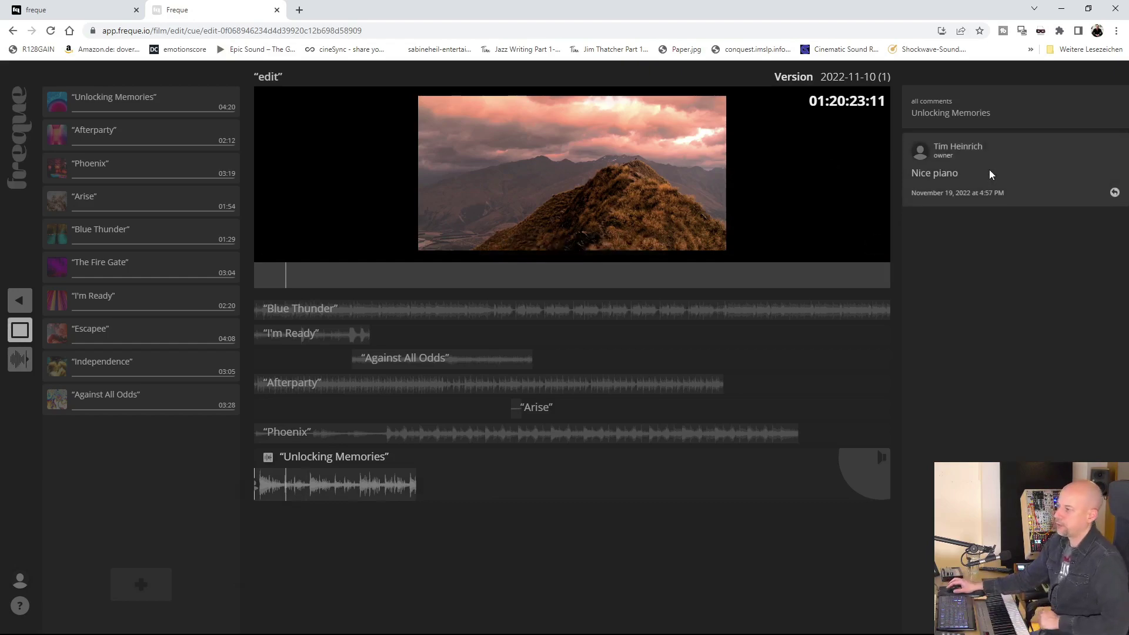
pyautogui.click(1114, 194)
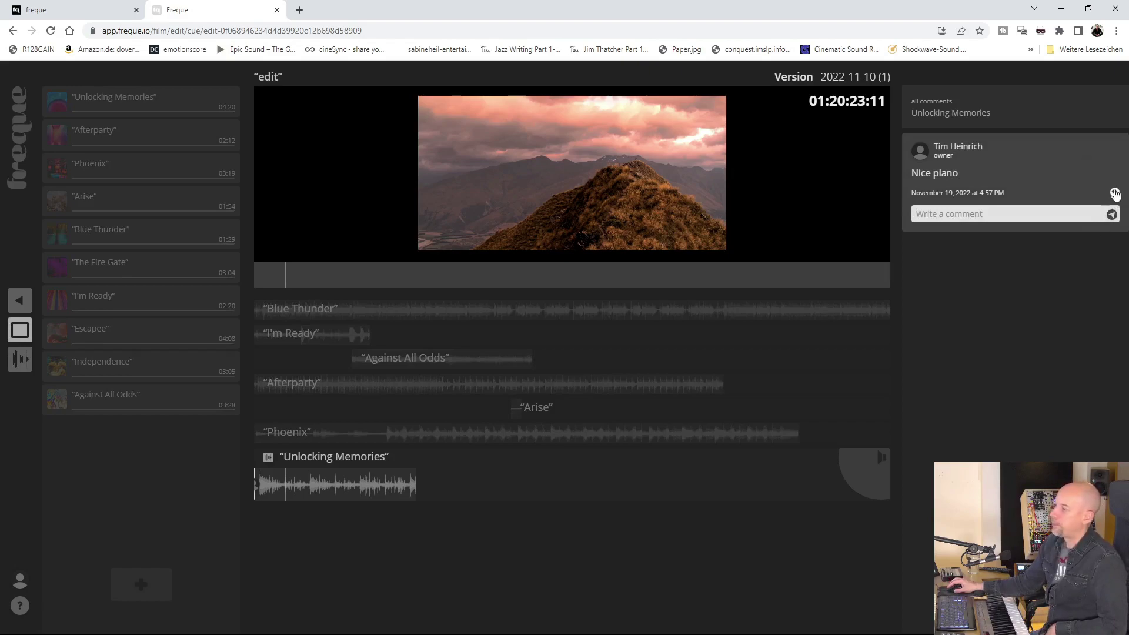
pyautogui.click(969, 212)
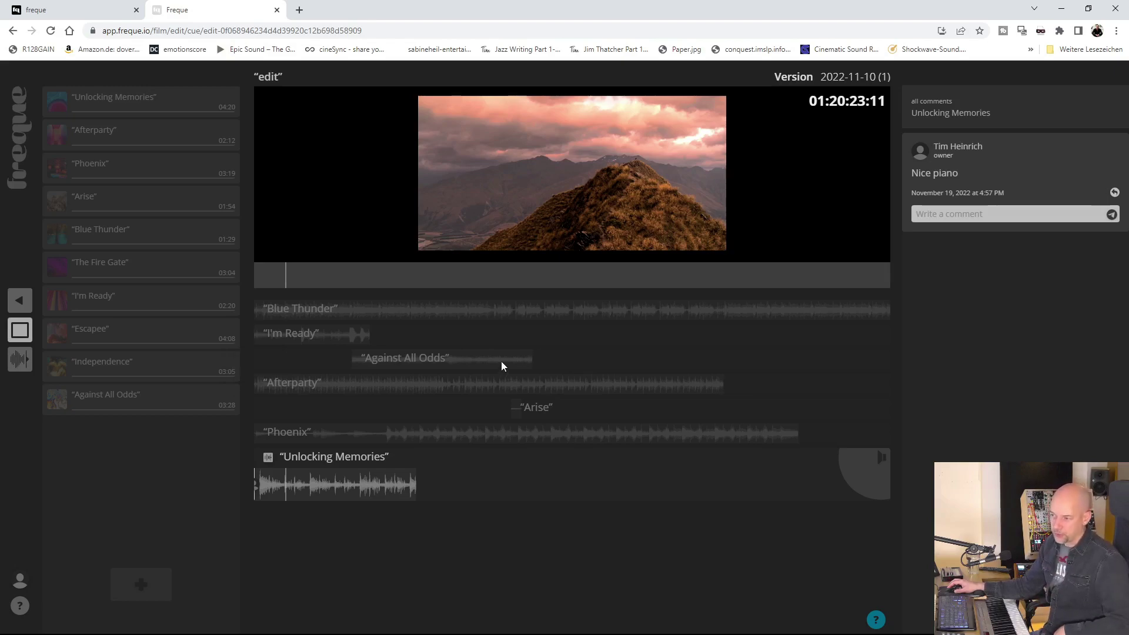
# Play the video from its beginning with the "I'm Ready" track and pause it past the track's end.
pyautogui.click(336, 336)
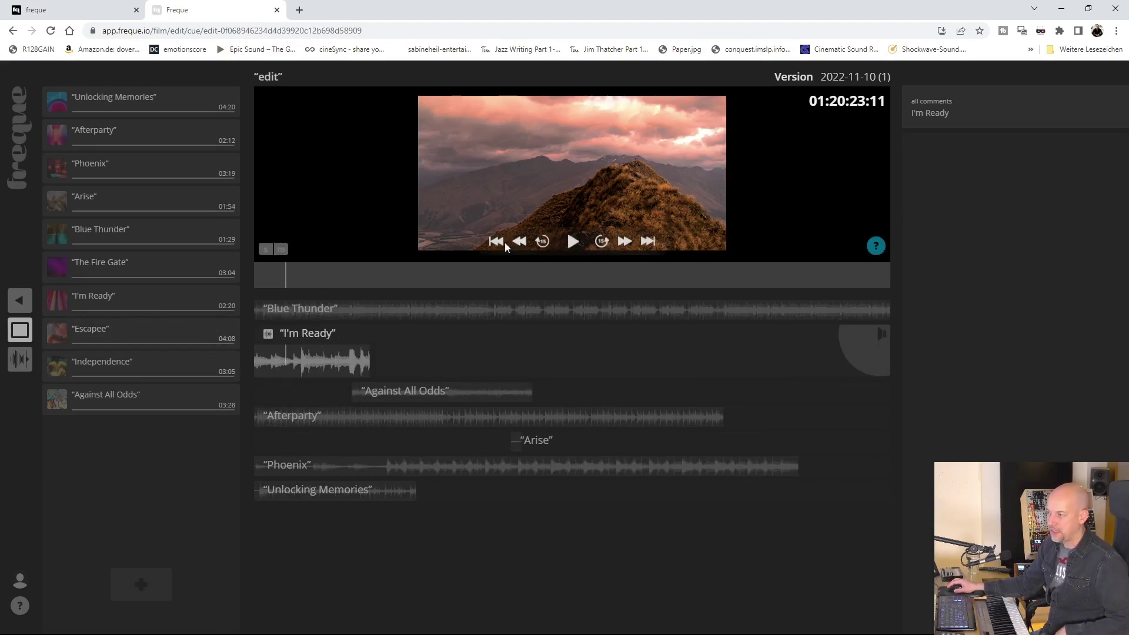
pyautogui.click(523, 246)
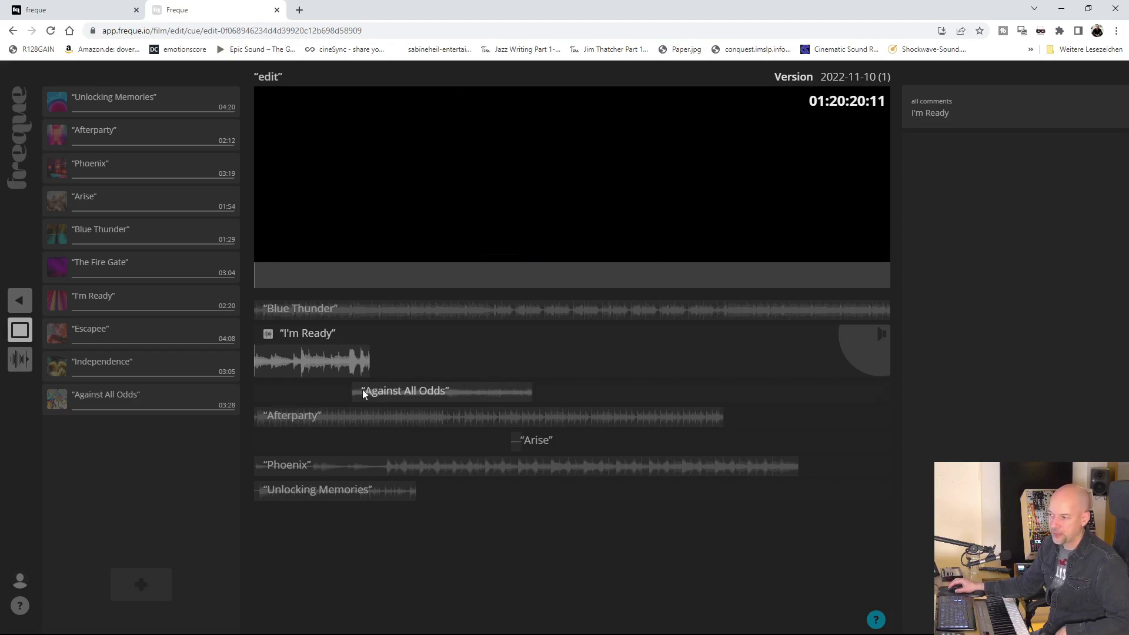
pyautogui.moveTo(574, 243)
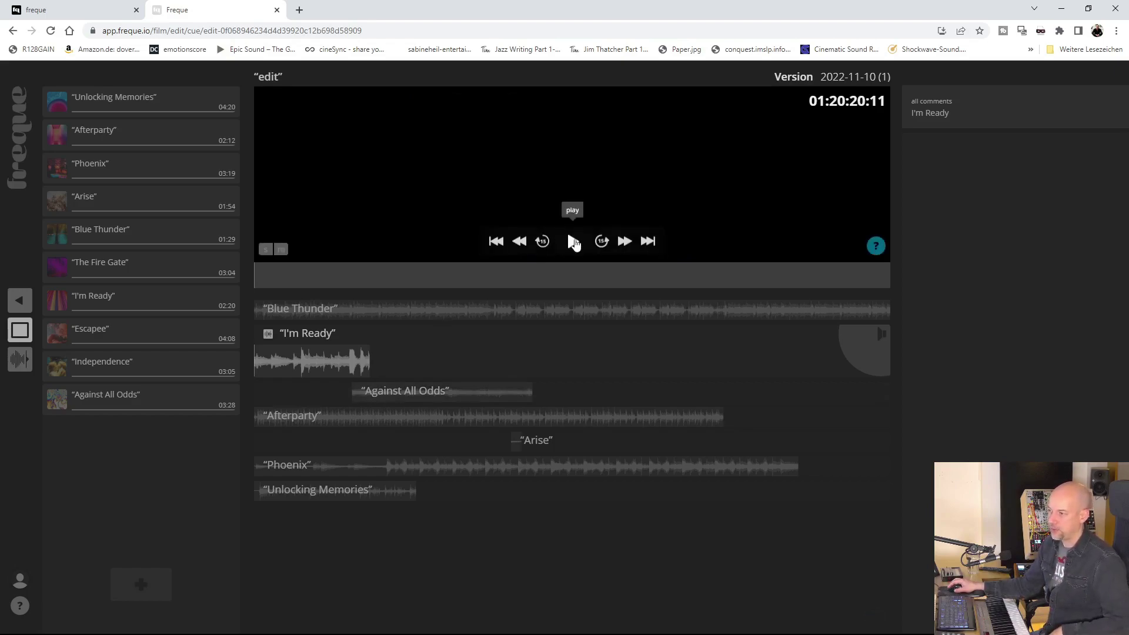
pyautogui.click(574, 242)
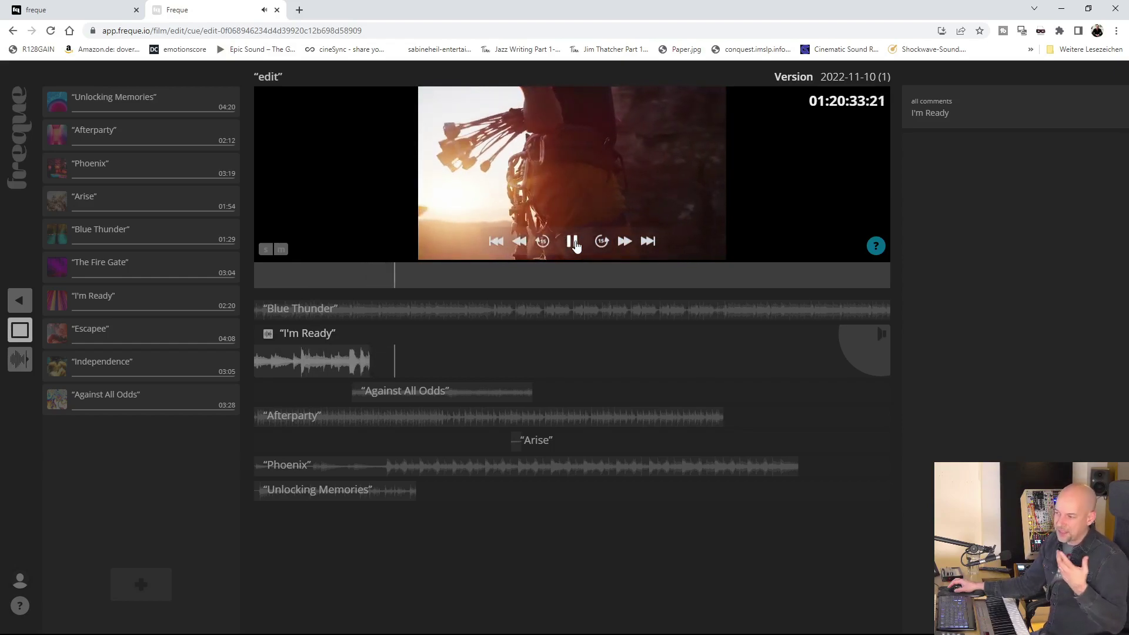
pyautogui.click(574, 242)
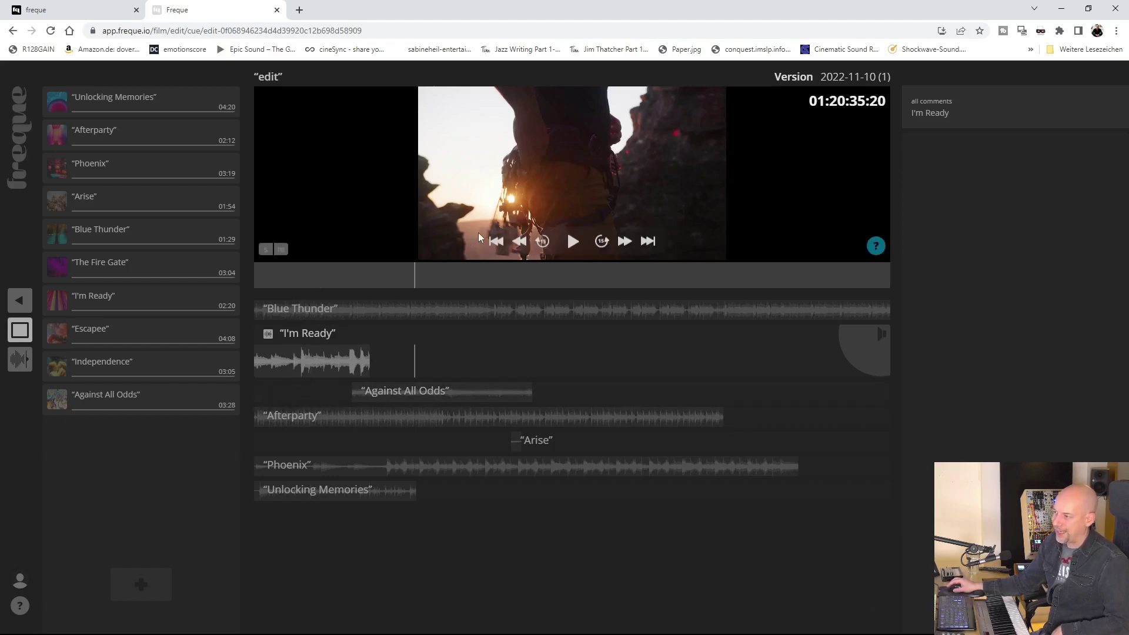
# Replay the video from its start, switch to the "Against All Odds" track during playback, and pause at its "Hier bitte Drums" comment.
pyautogui.click(497, 243)
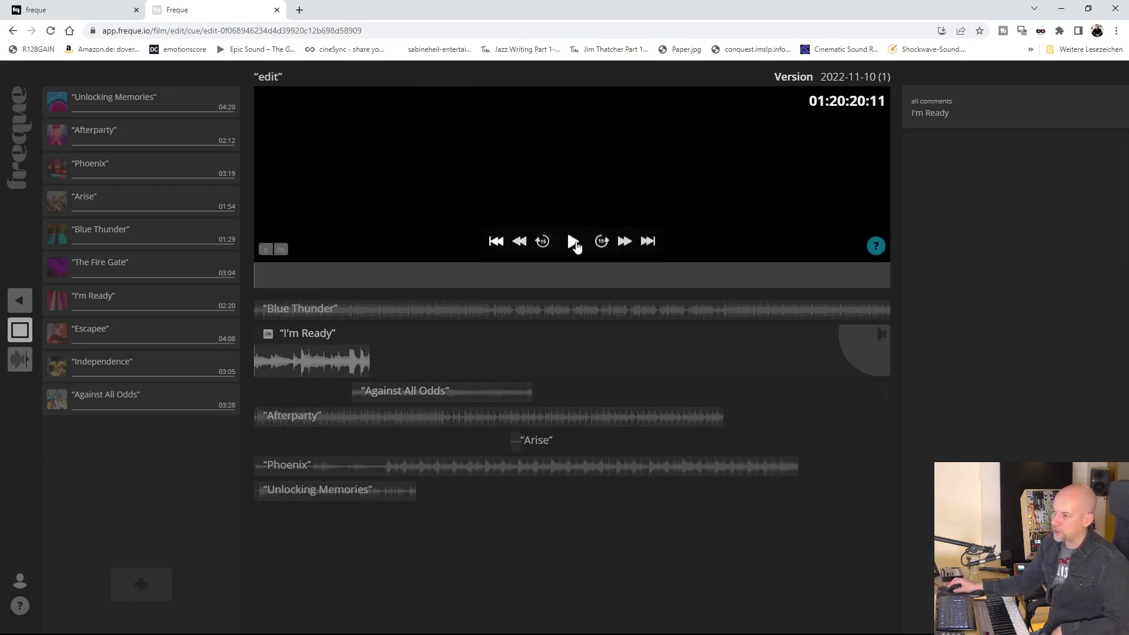
pyautogui.click(575, 242)
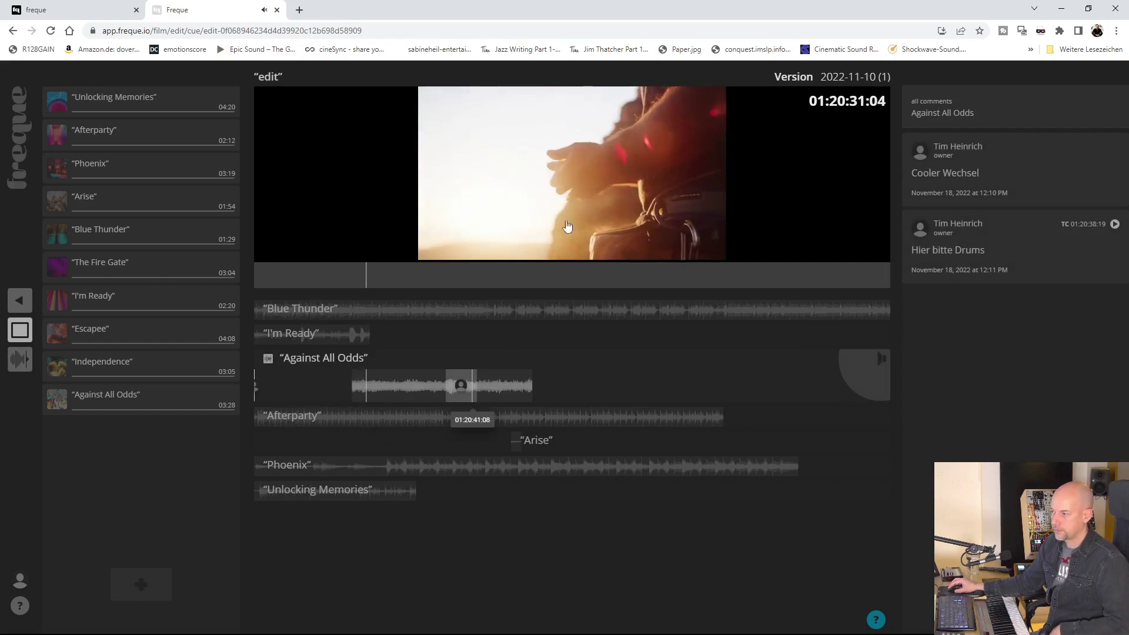
pyautogui.moveTo(573, 244)
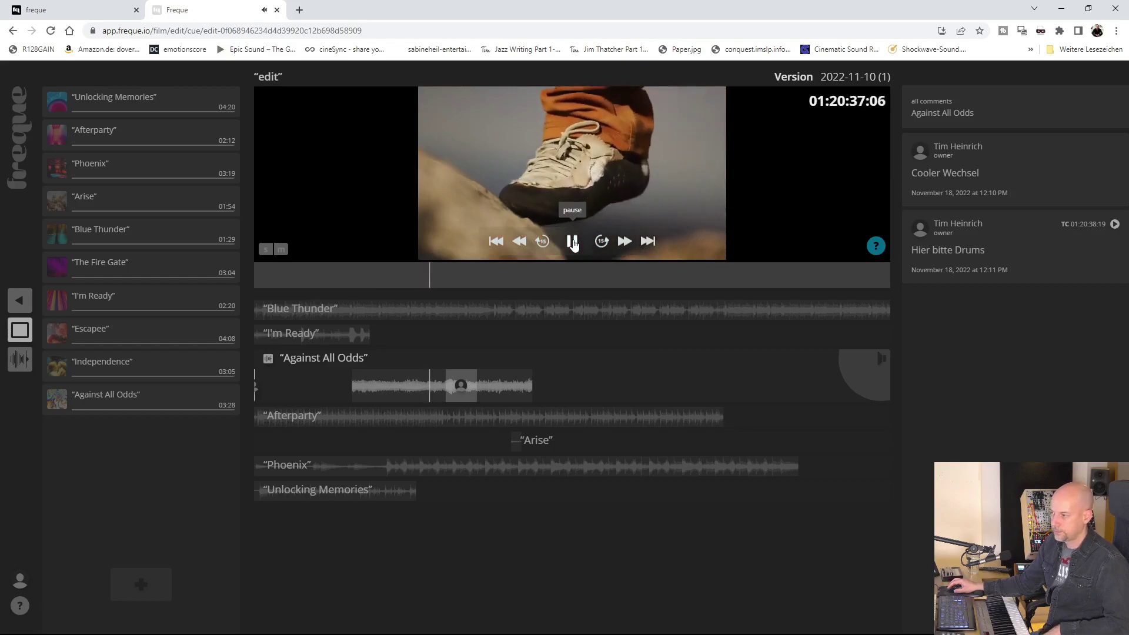
pyautogui.click(573, 243)
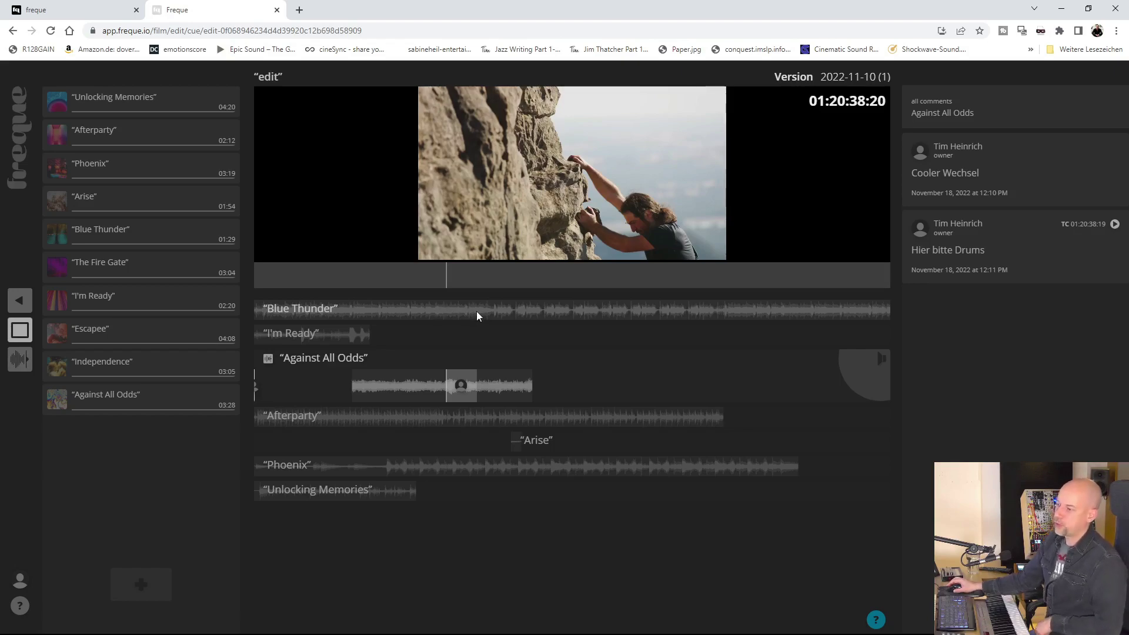
# Reselect the "I'm Ready" track and play it against the video's opening until just past the end of its clip.
pyautogui.click(295, 334)
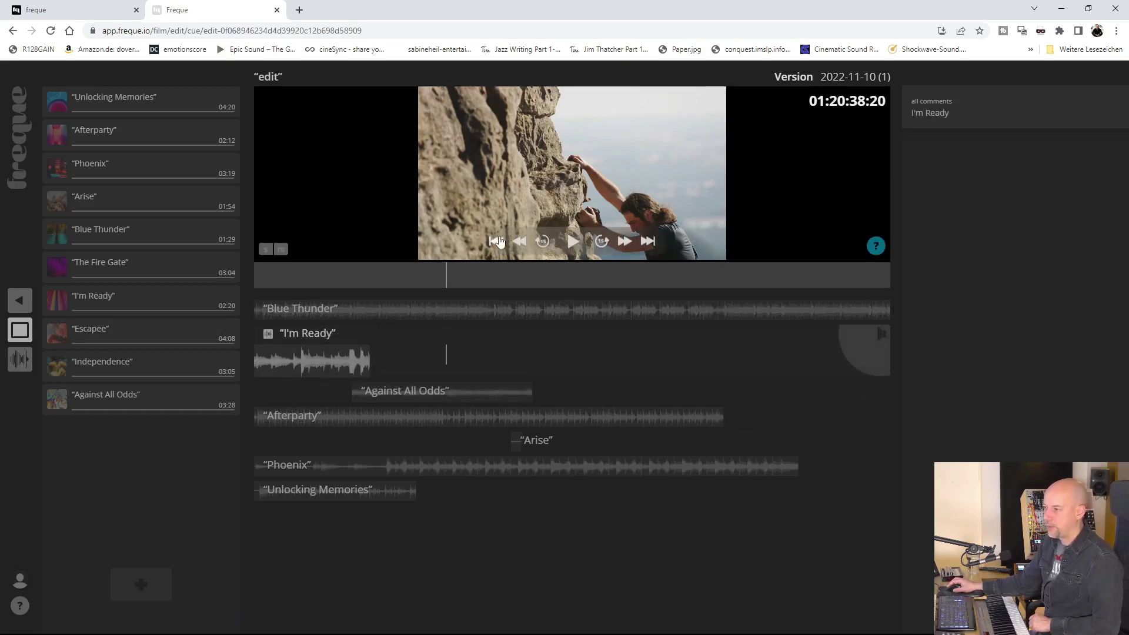
pyautogui.click(497, 241)
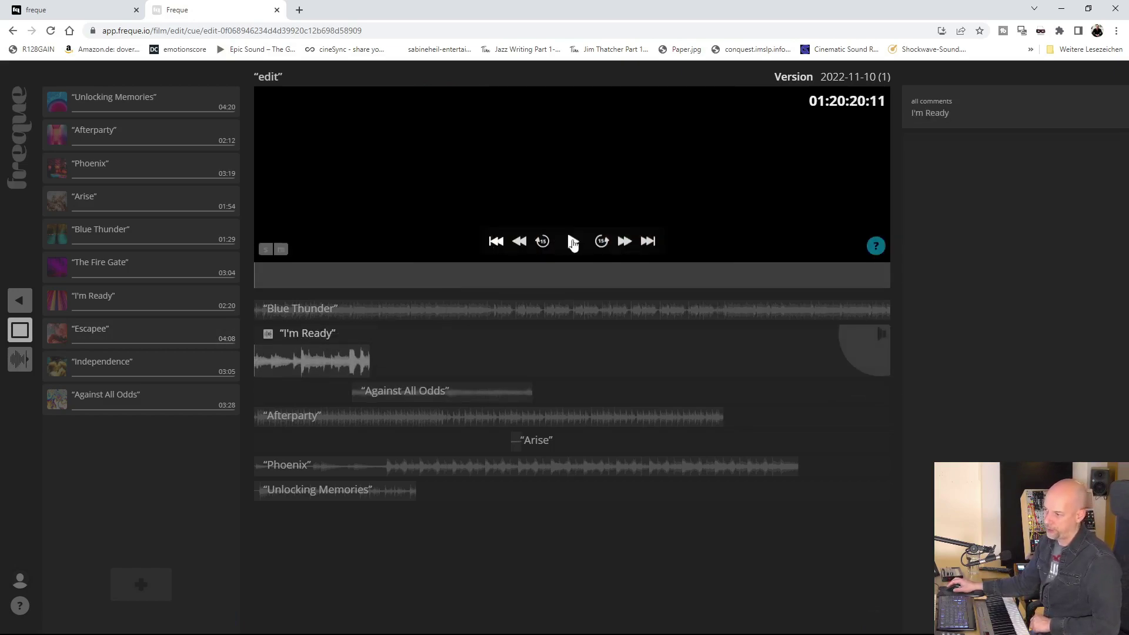
pyautogui.click(574, 243)
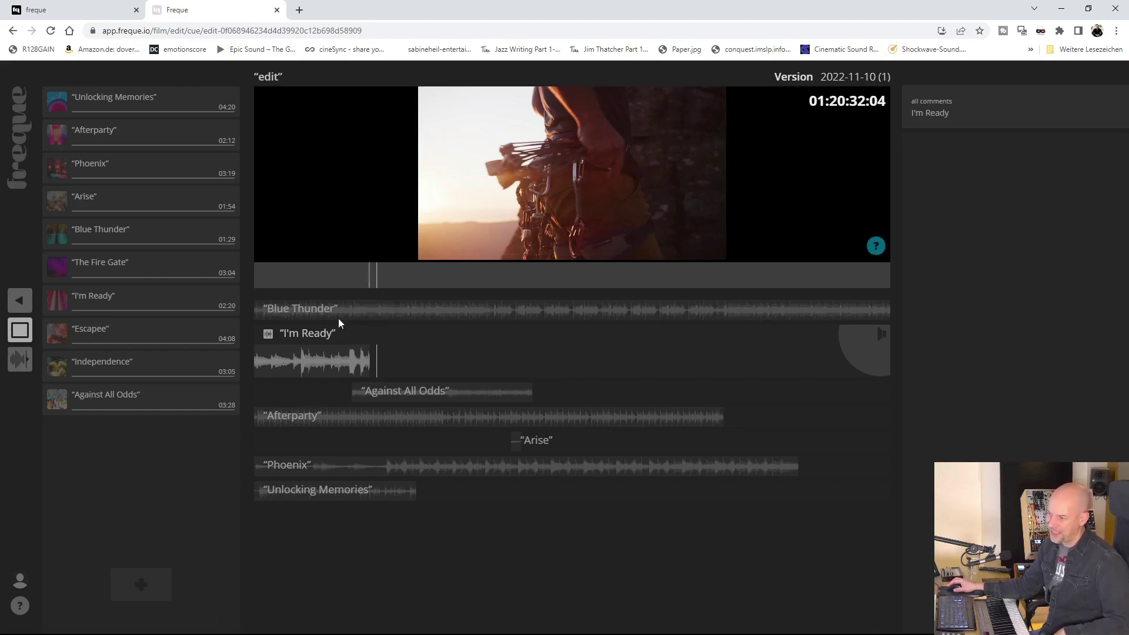
# Open the "I'm Ready" track for editing and slip the audio inside its clip to a louder passage of the song.
pyautogui.click(268, 334)
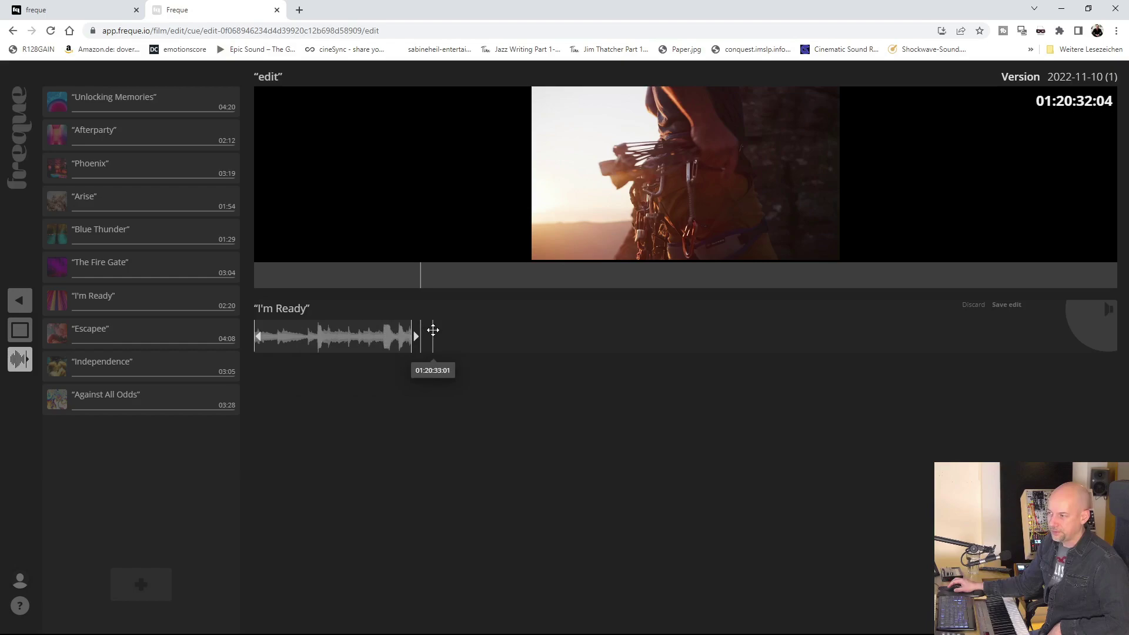
pyautogui.moveTo(461, 330); pyautogui.dragTo(513, 330)
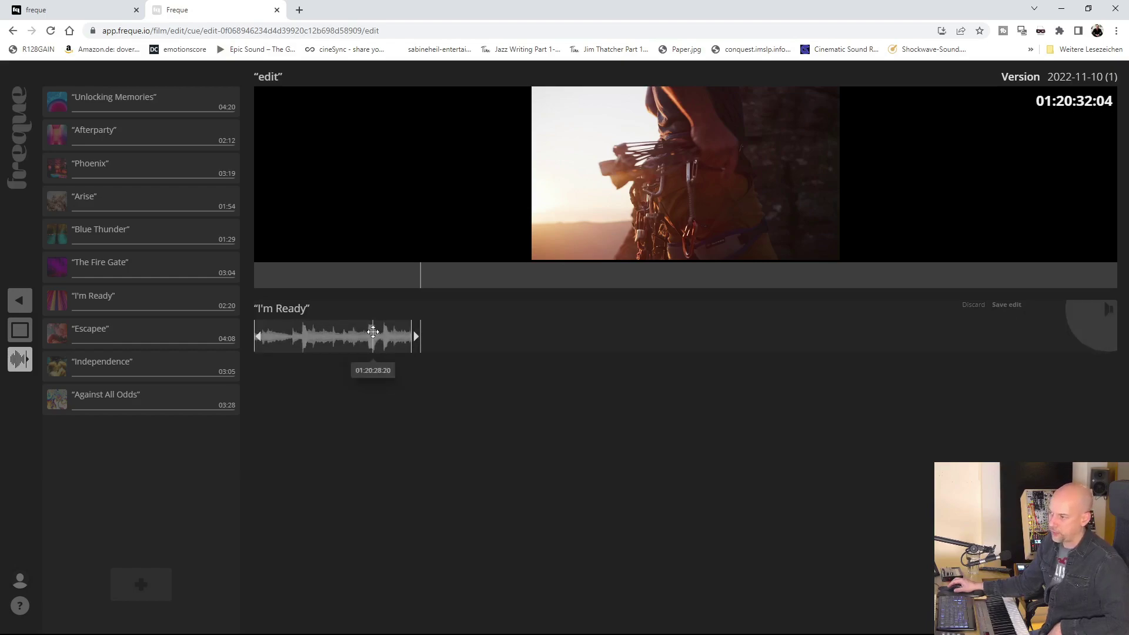
pyautogui.moveTo(374, 329); pyautogui.dragTo(350, 339)
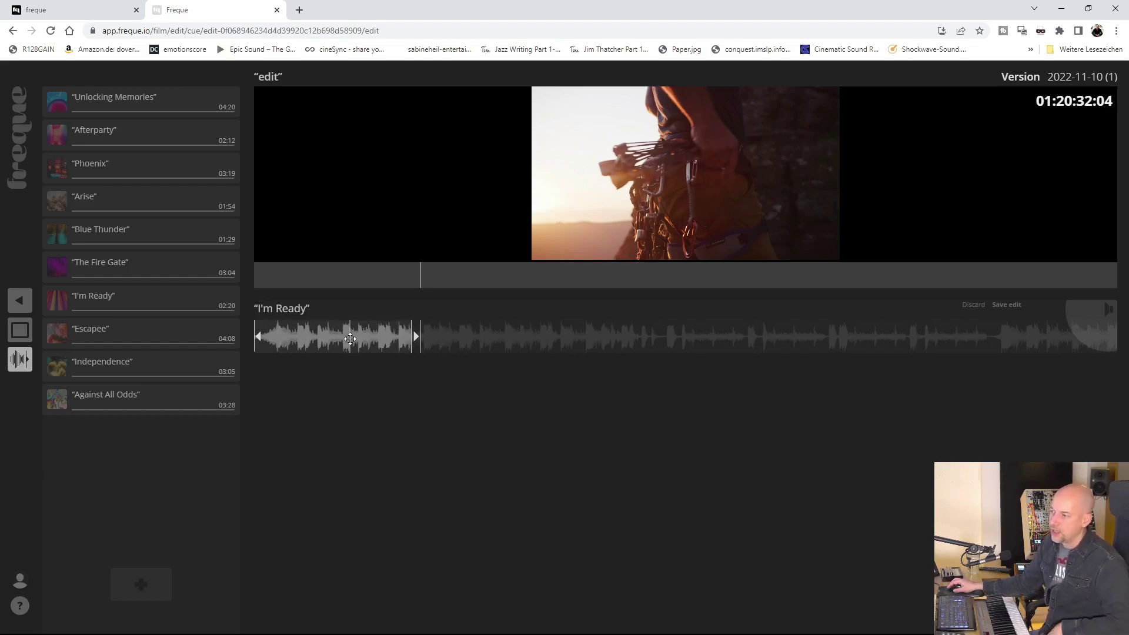
pyautogui.moveTo(350, 338); pyautogui.dragTo(351, 338)
# Play the slipped "I'm Ready" clip from the start of the video and pause it shortly before the clip ends.
pyautogui.moveTo(611, 223)
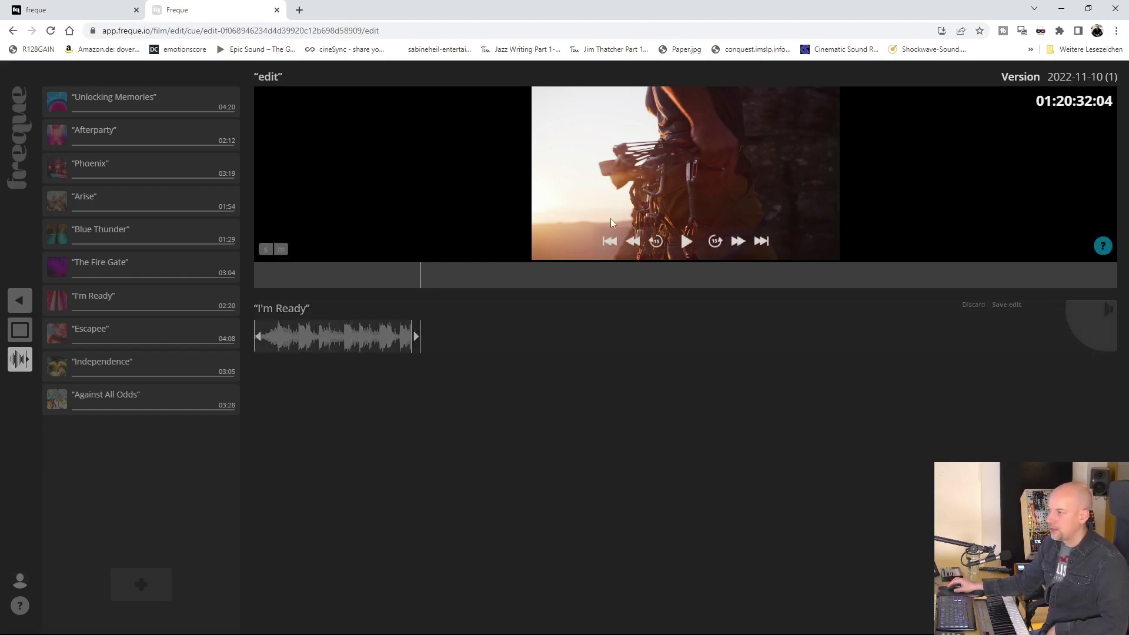
pyautogui.click(609, 241)
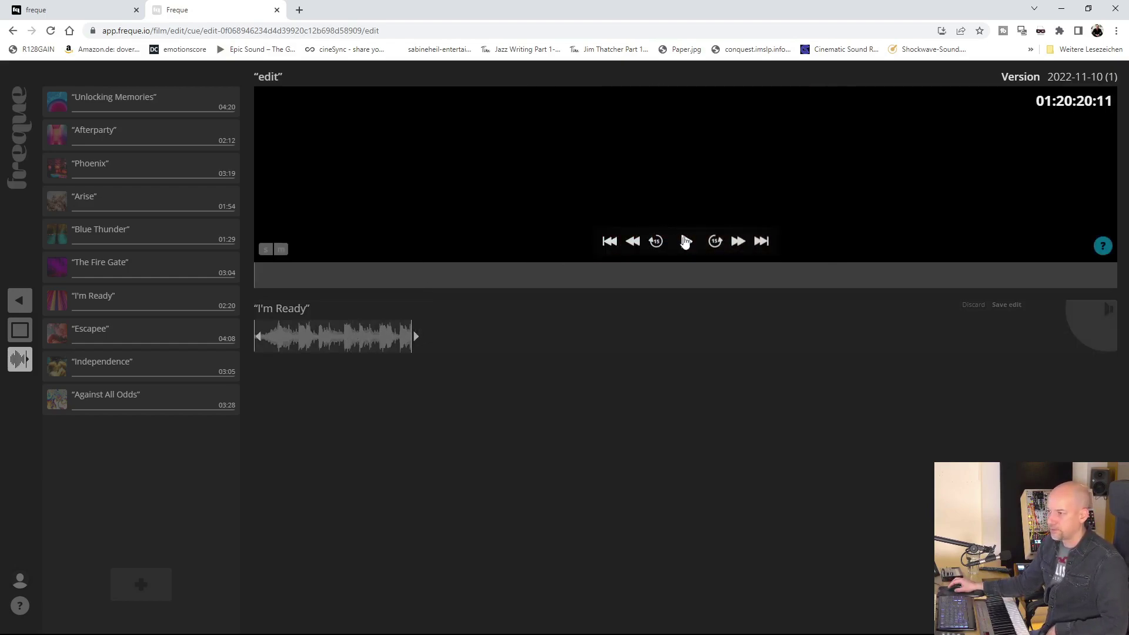
pyautogui.click(685, 241)
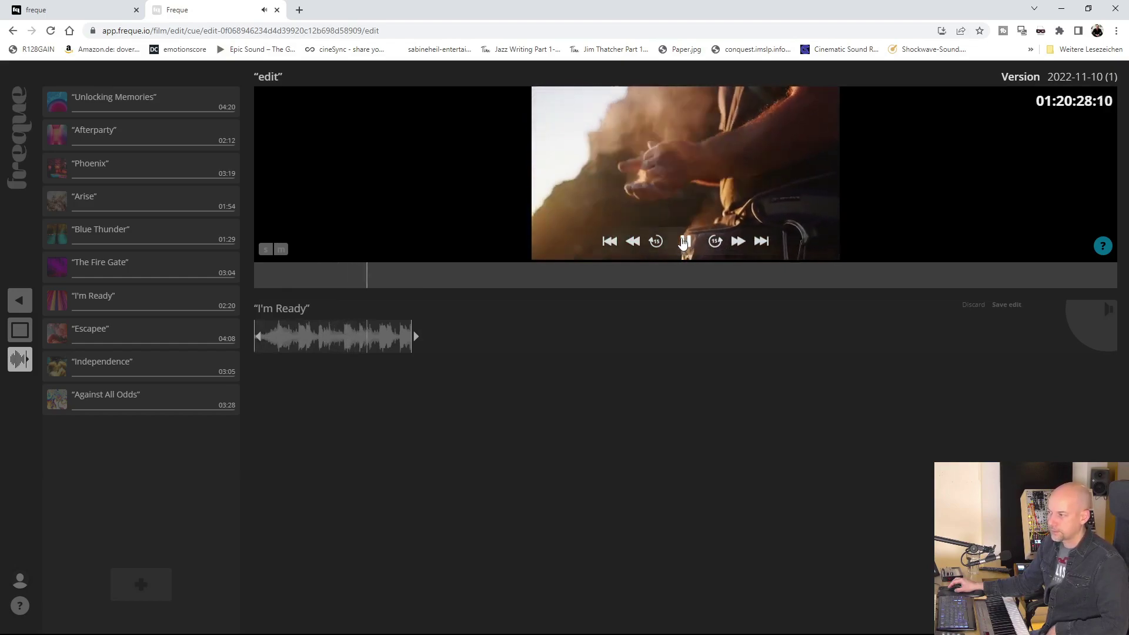
pyautogui.click(683, 242)
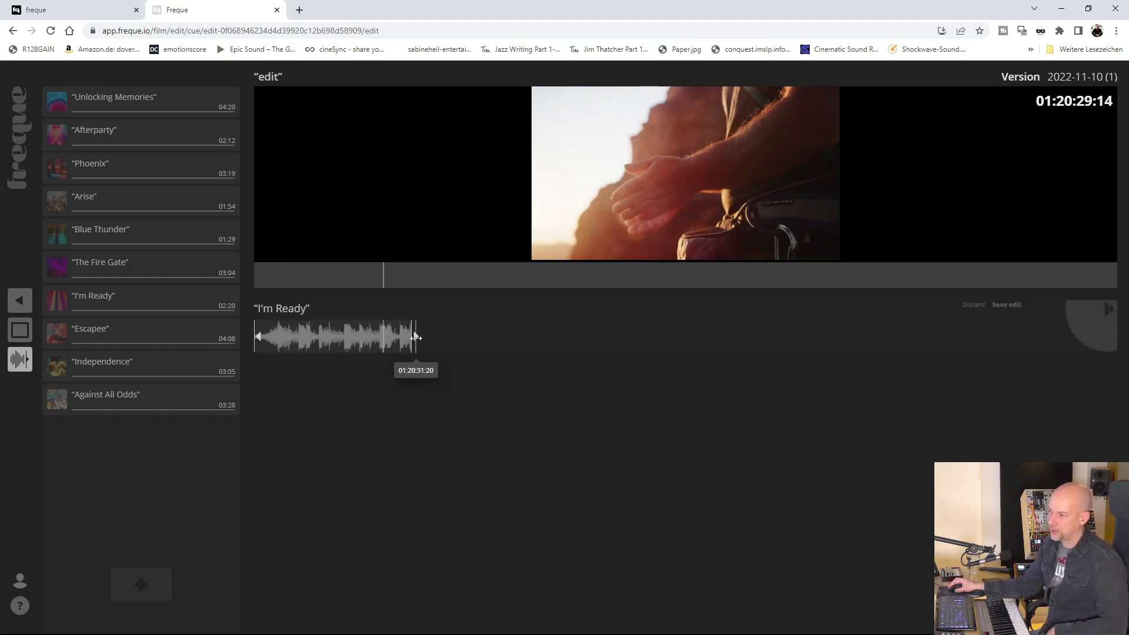
# Extend the end of the "I'm Ready" clip to about 01:20:47:08 and play the longer clip from the video's start.
pyautogui.moveTo(415, 337); pyautogui.dragTo(639, 333)
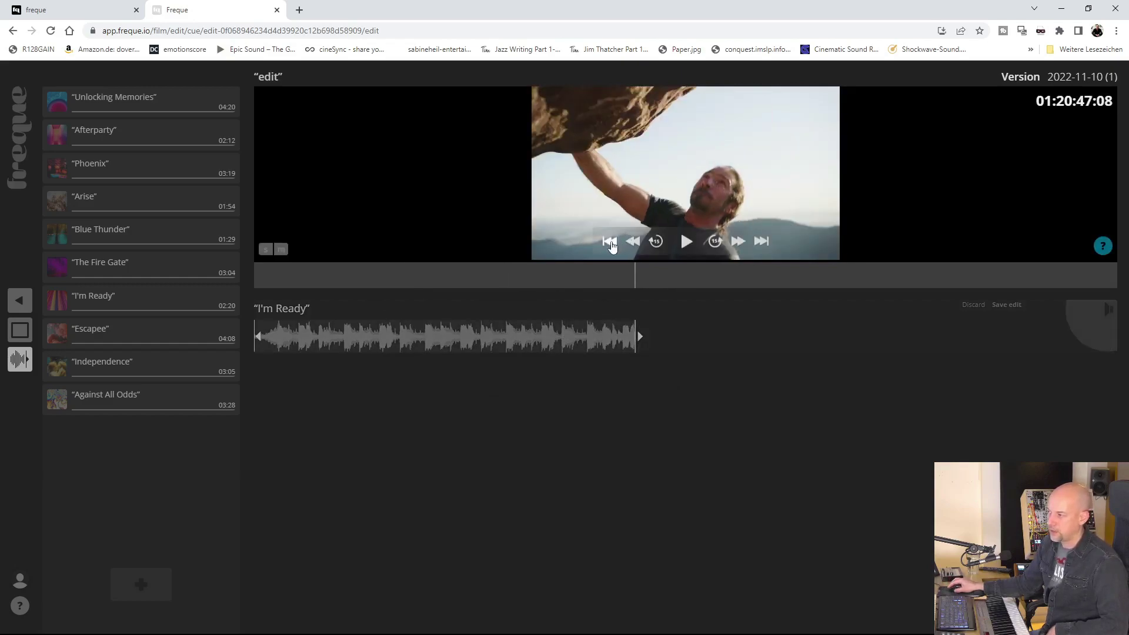
pyautogui.click(610, 247)
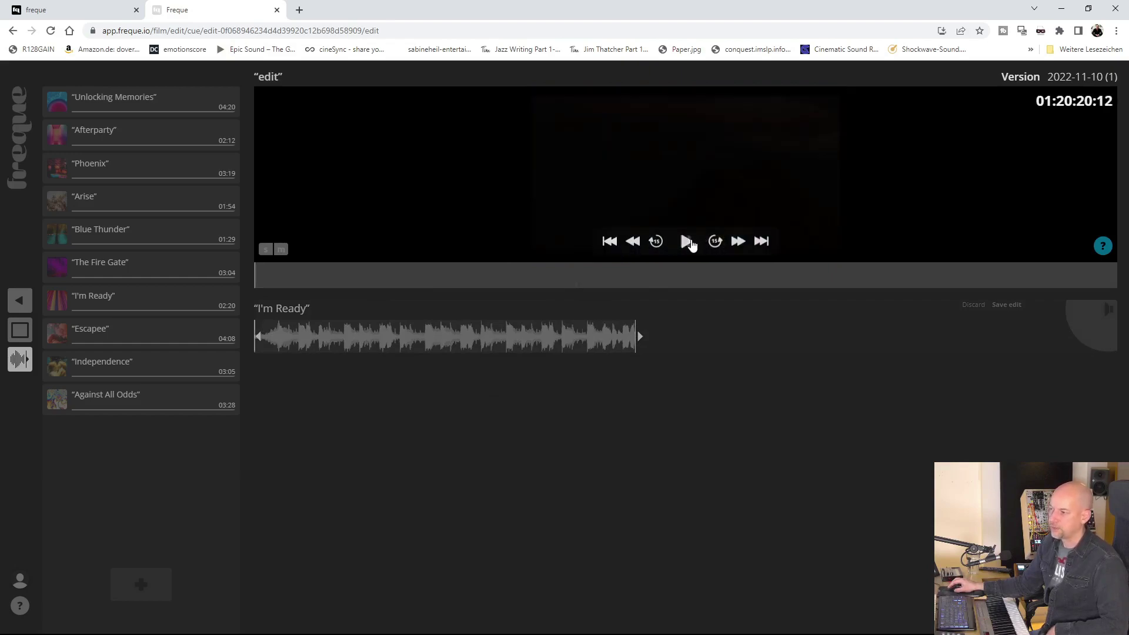
pyautogui.click(691, 241)
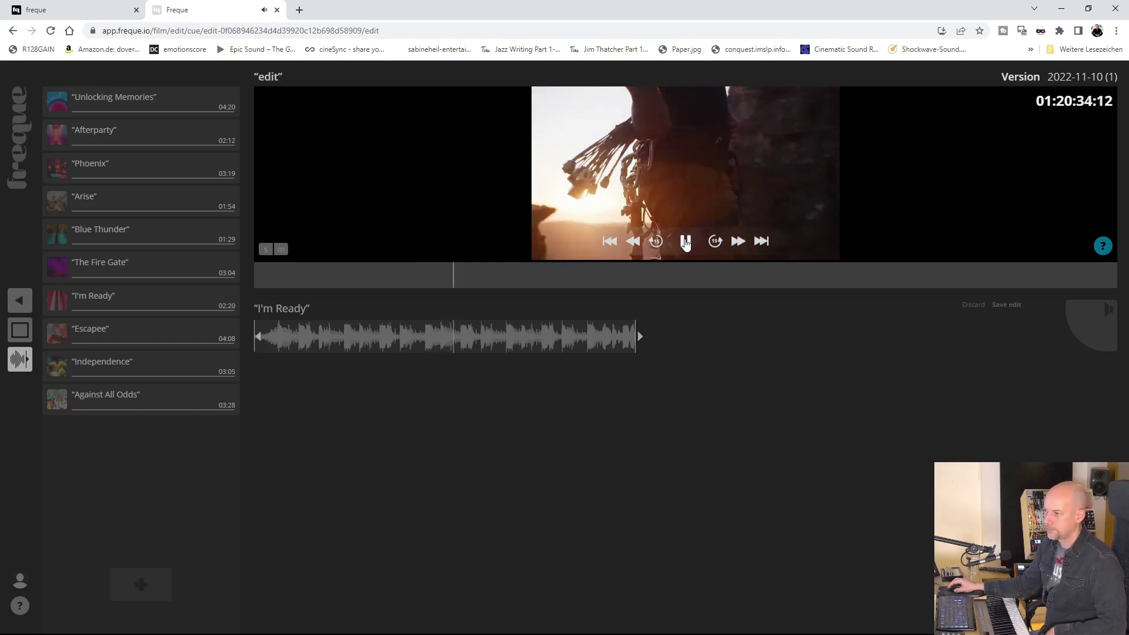
pyautogui.click(686, 242)
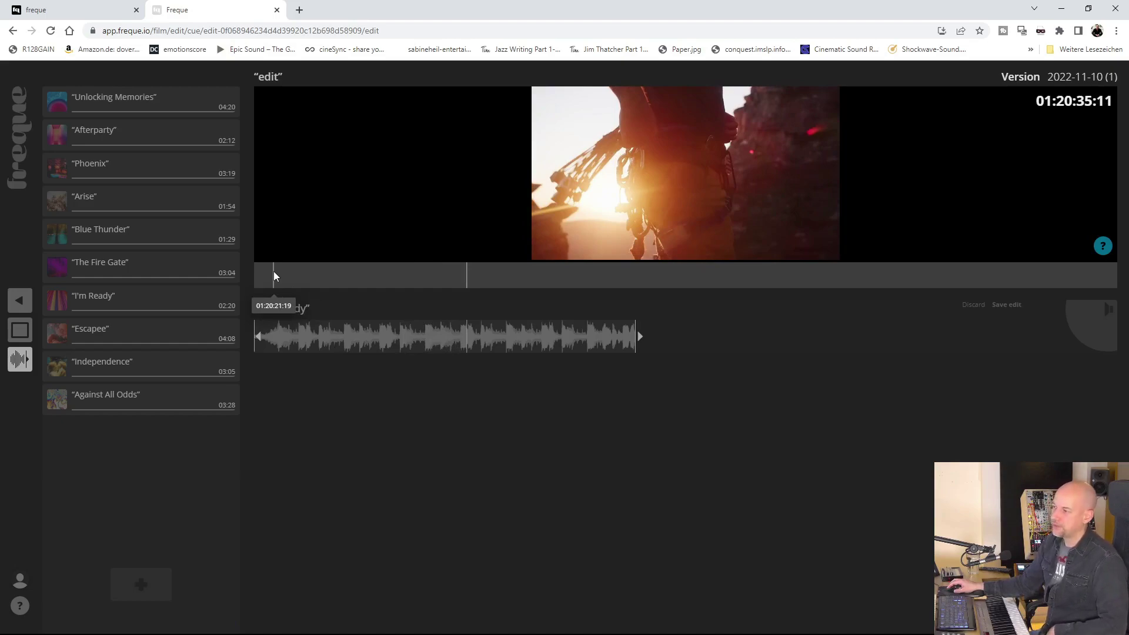
# Scrub through the opening mountain shot and move the "I'm Ready" clip to start at 01:20:22:07.
pyautogui.click(270, 275)
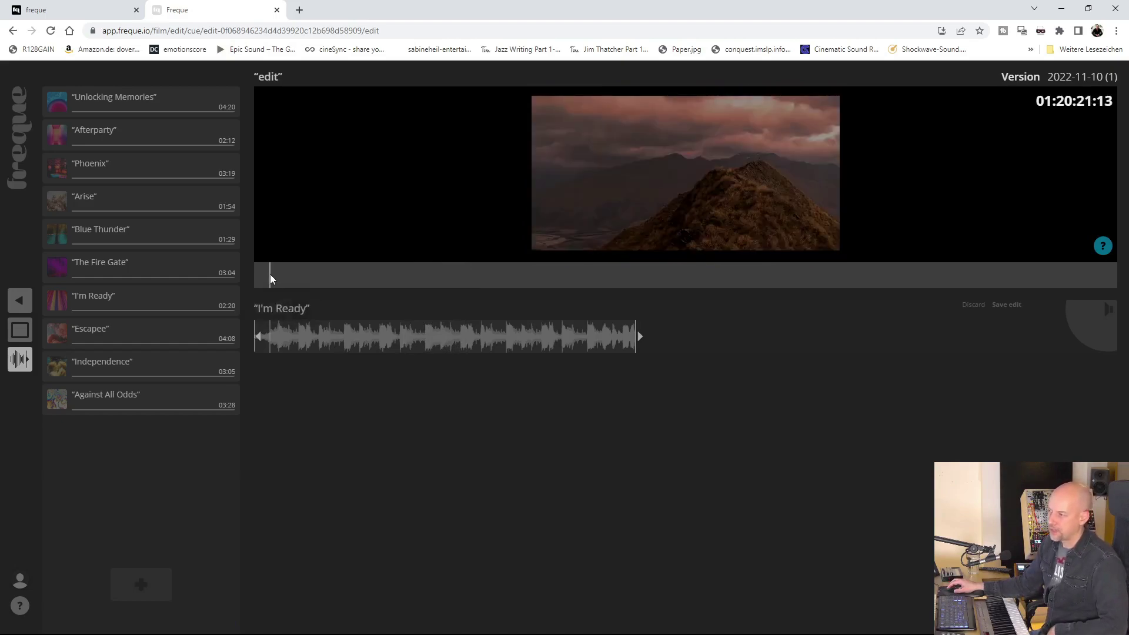
pyautogui.moveTo(270, 274); pyautogui.dragTo(302, 272)
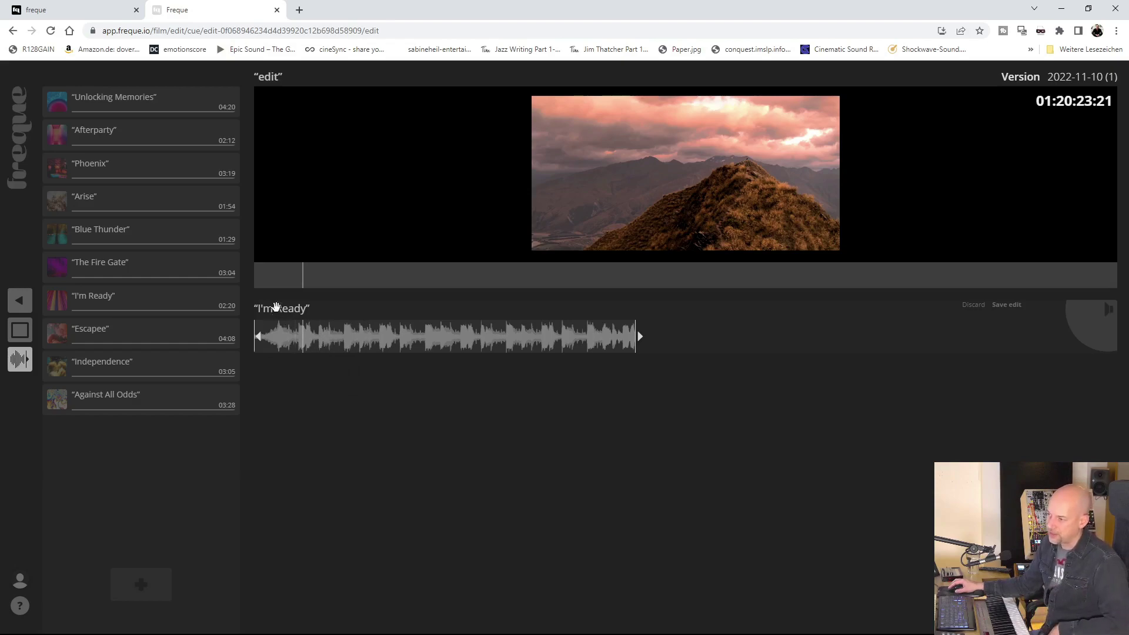
pyautogui.moveTo(280, 310); pyautogui.dragTo(306, 308)
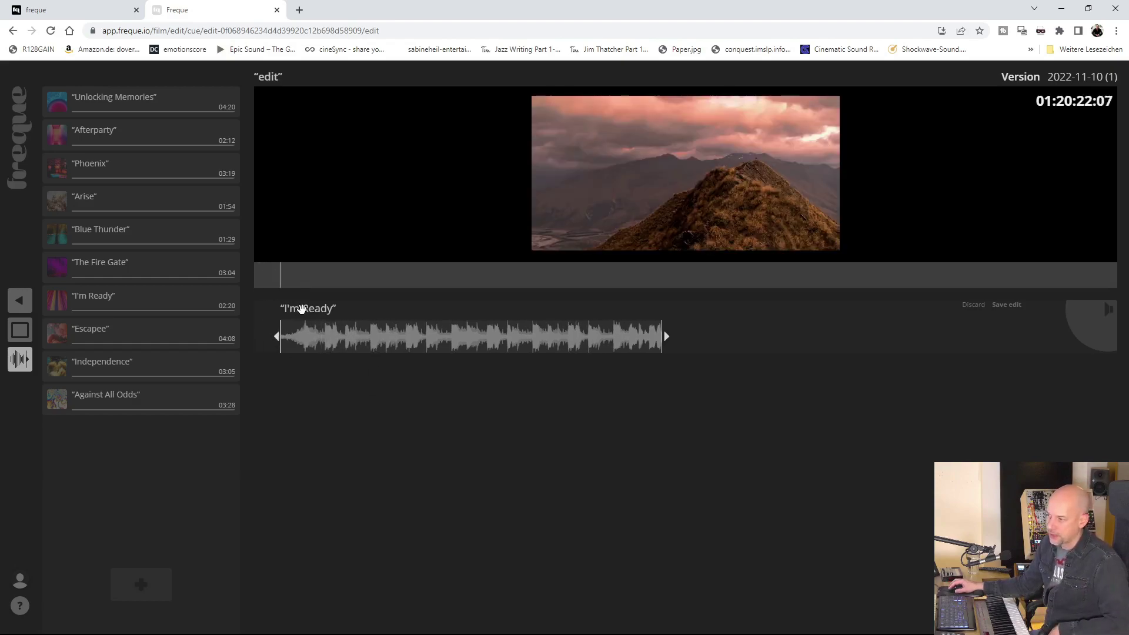
# Check the picture cut after the mountain shot and play the moved "I'm Ready" clip from just before its start, at 01:20:21:18.
pyautogui.click(301, 274)
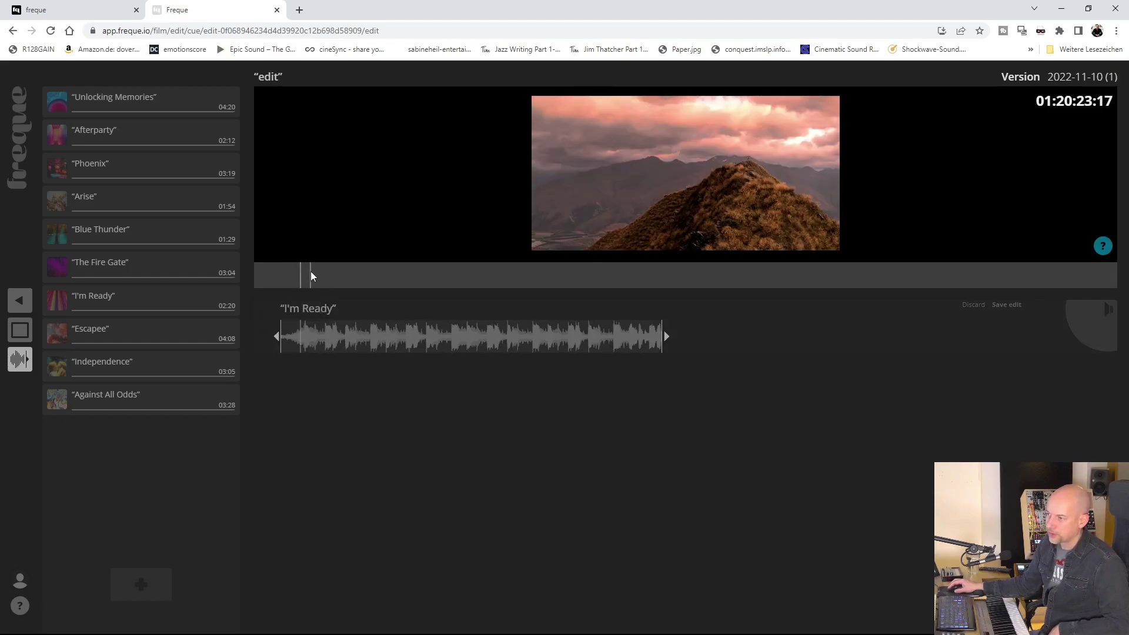
pyautogui.click(305, 273)
pyautogui.click(317, 271)
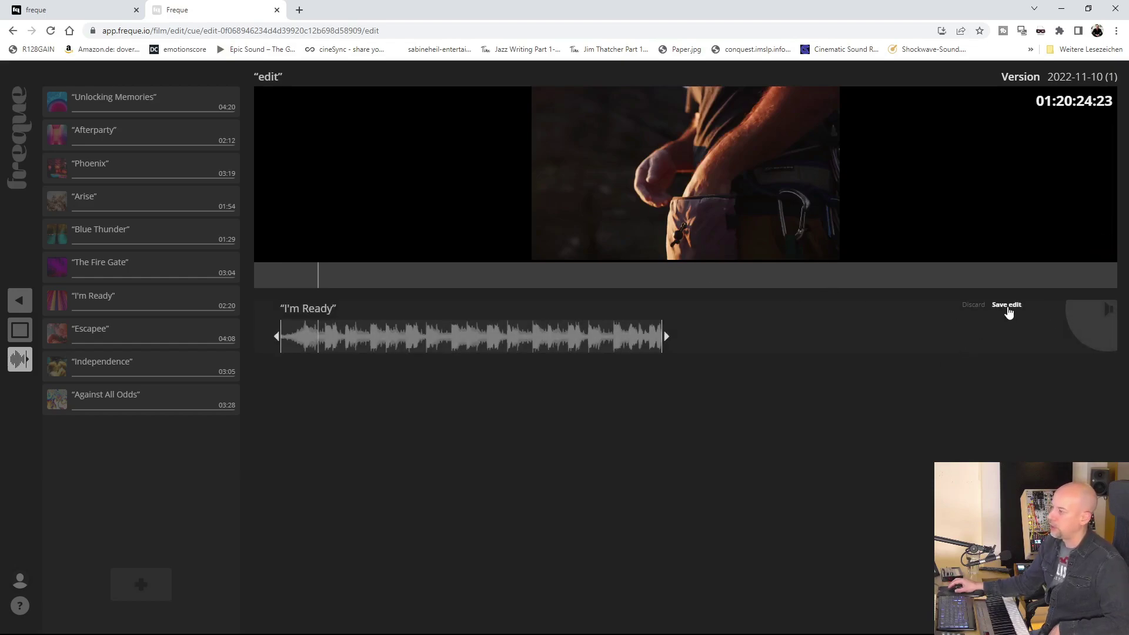
pyautogui.click(610, 242)
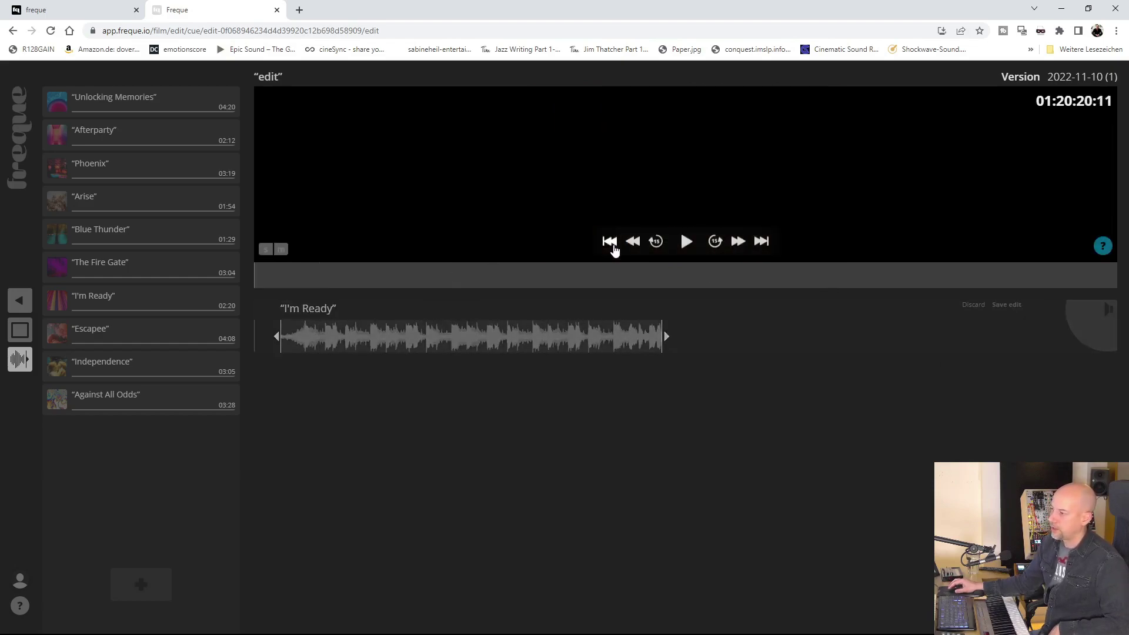
pyautogui.click(273, 274)
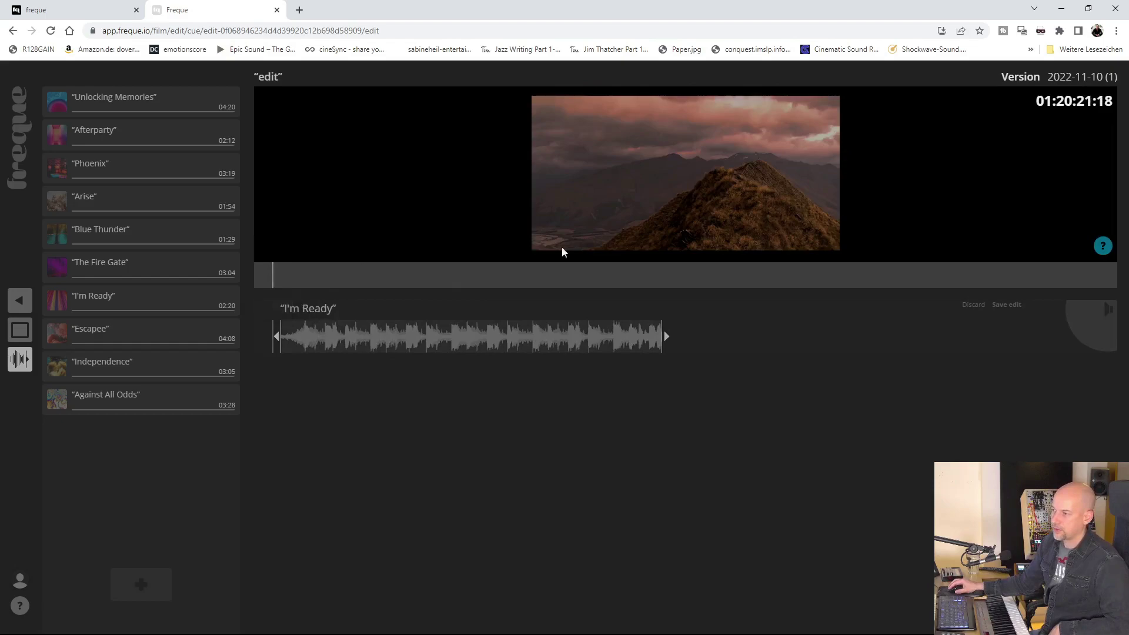
pyautogui.moveTo(711, 242)
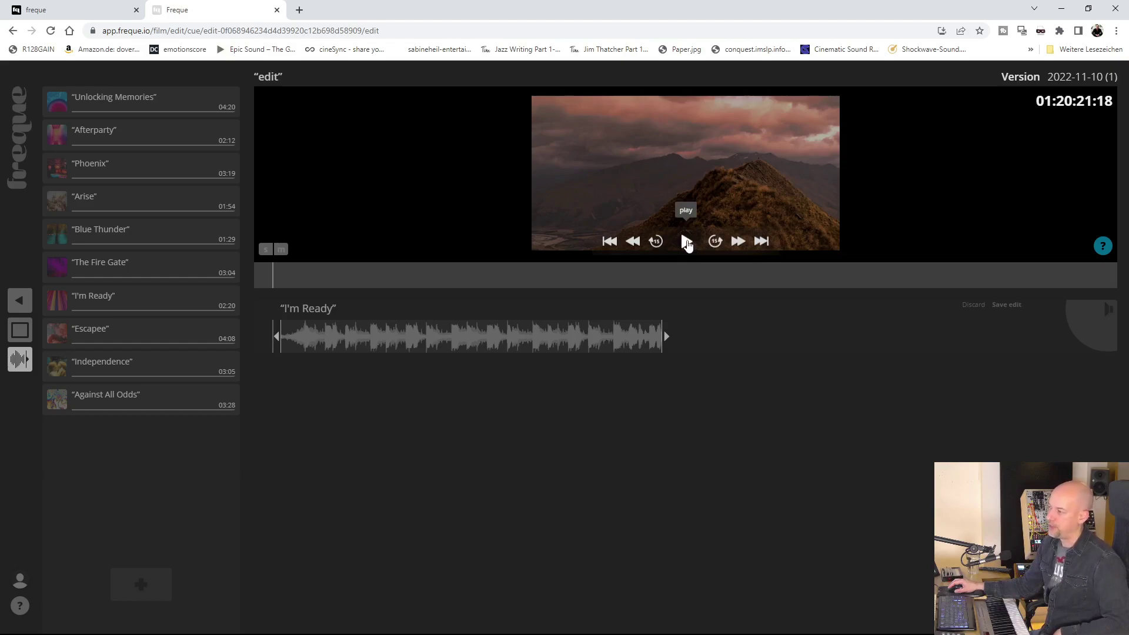
pyautogui.click(686, 244)
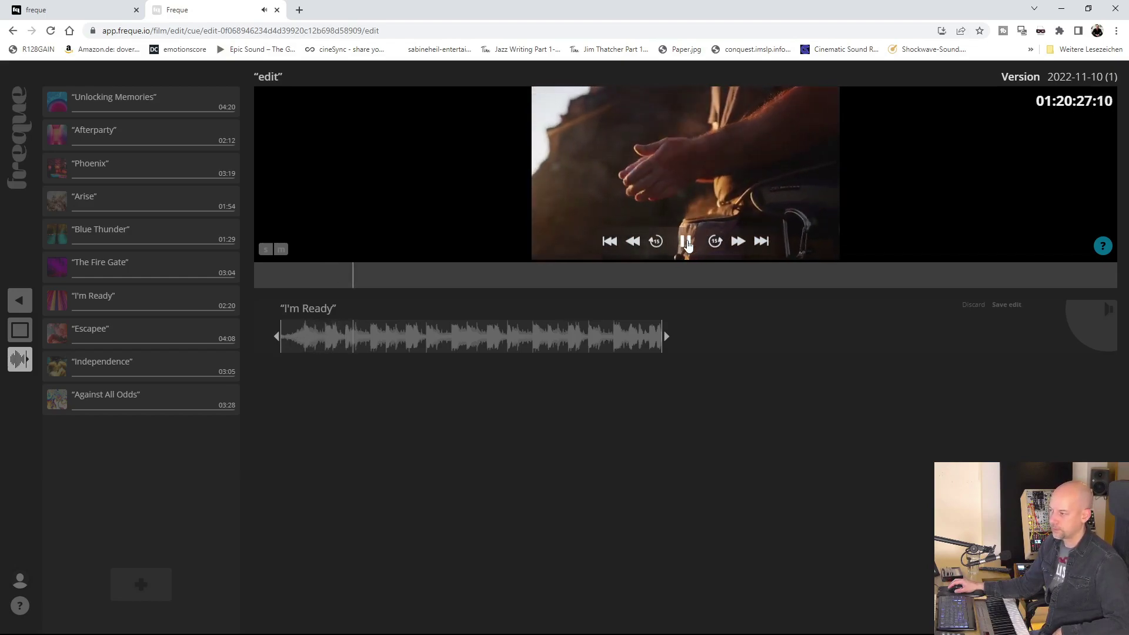
pyautogui.click(686, 243)
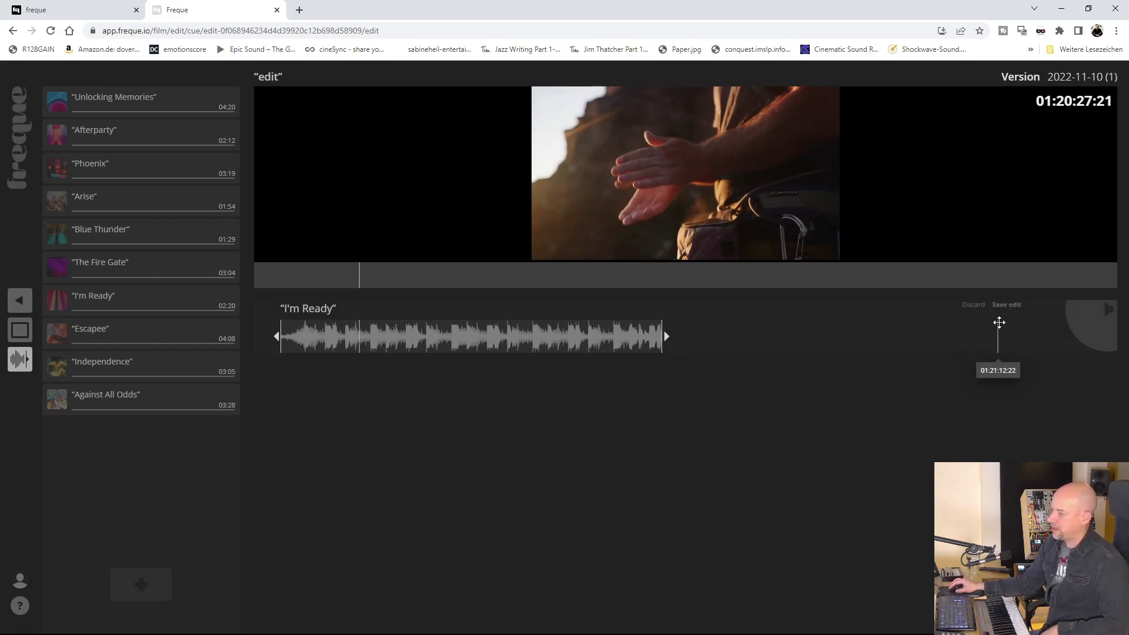
# Save the edit of the "I'm Ready" track and return to the "Learn Freque" project page.
pyautogui.click(1012, 305)
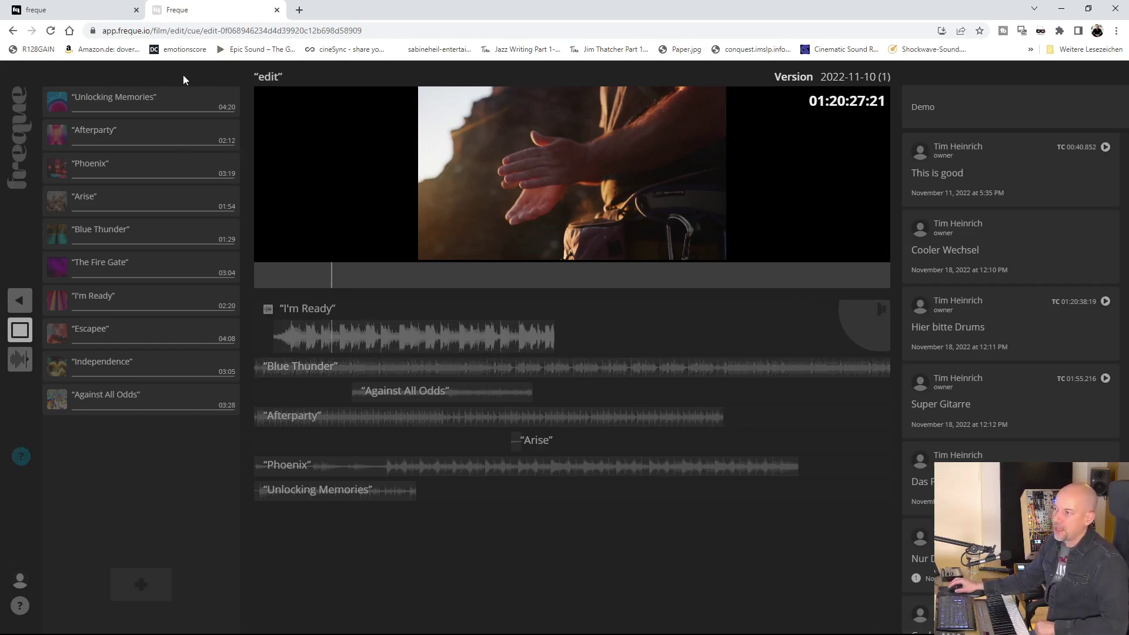
pyautogui.click(17, 302)
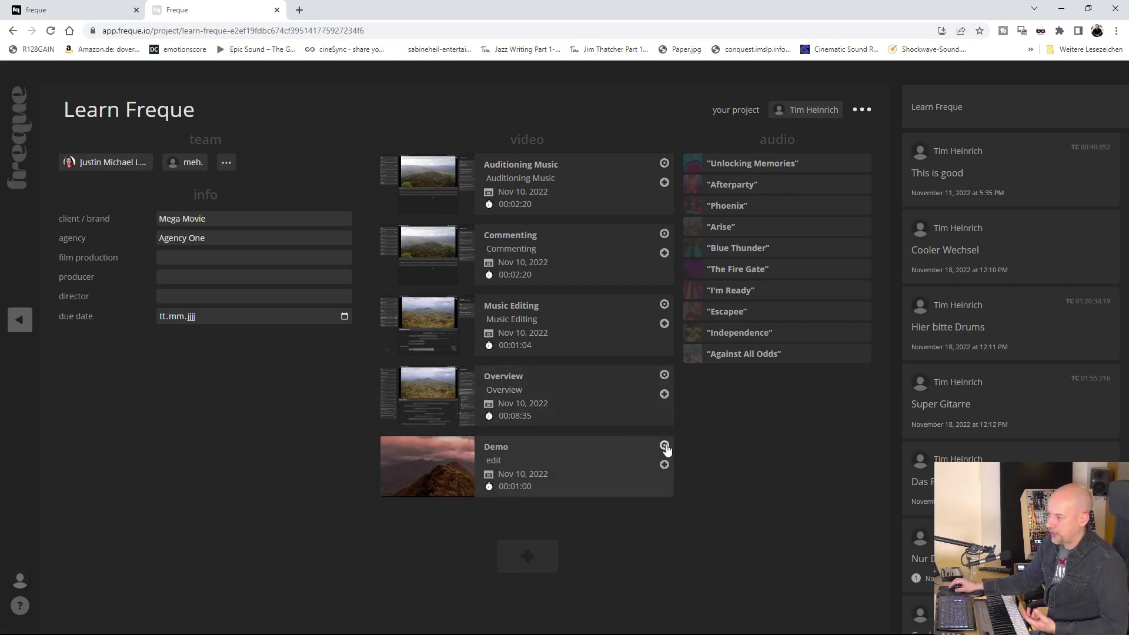
# Show the Demo video's technical details, including its timecode, pixel dimensions, frame rate and codec.
pyautogui.click(664, 446)
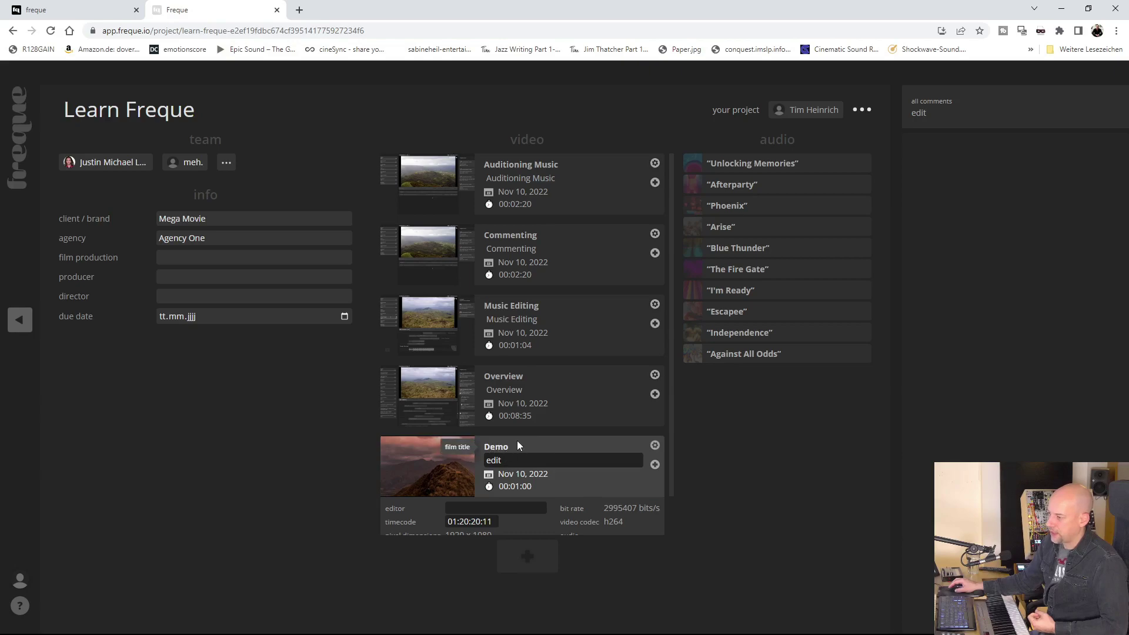
pyautogui.scroll(-1, 547, 445)
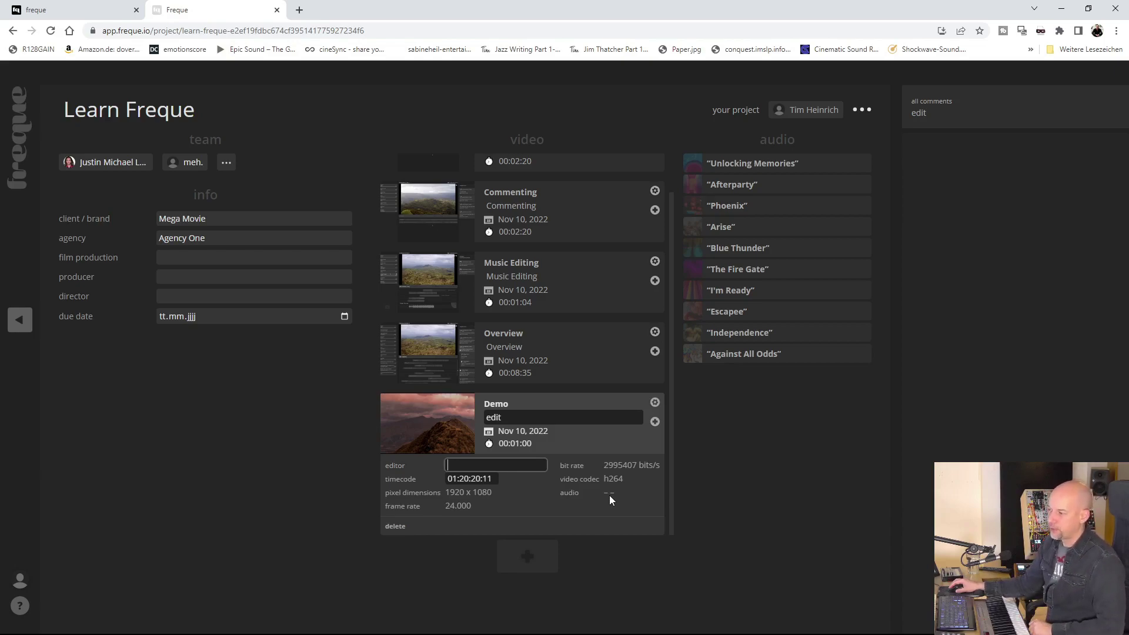
pyautogui.click(523, 562)
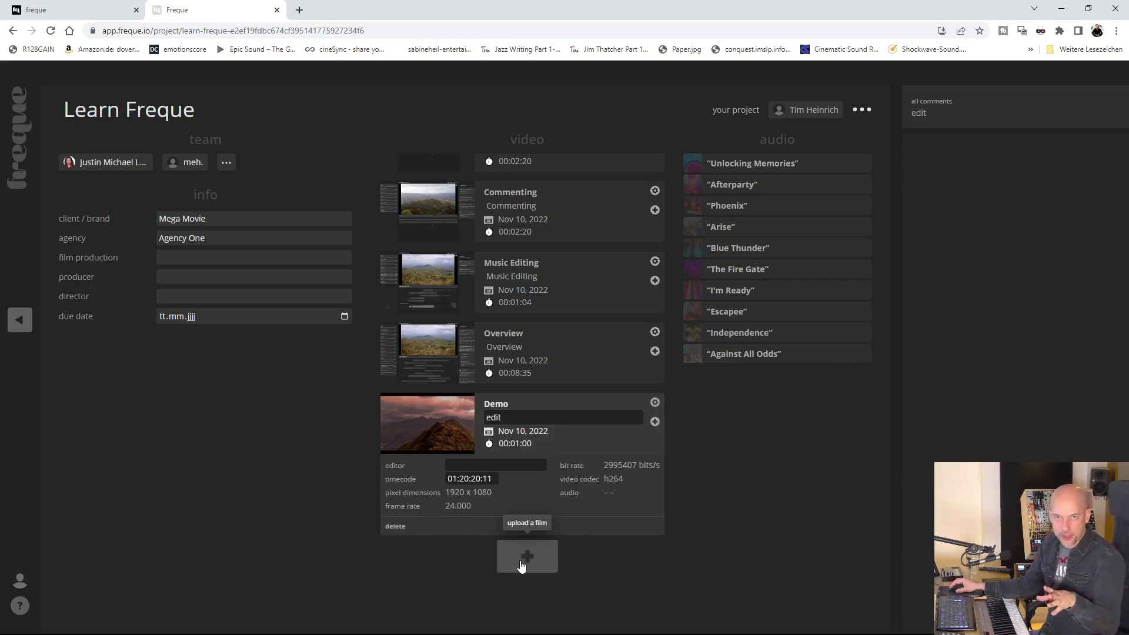
# Upload Little Radiator.mp4 as a new version of the Demo video.
pyautogui.click(655, 422)
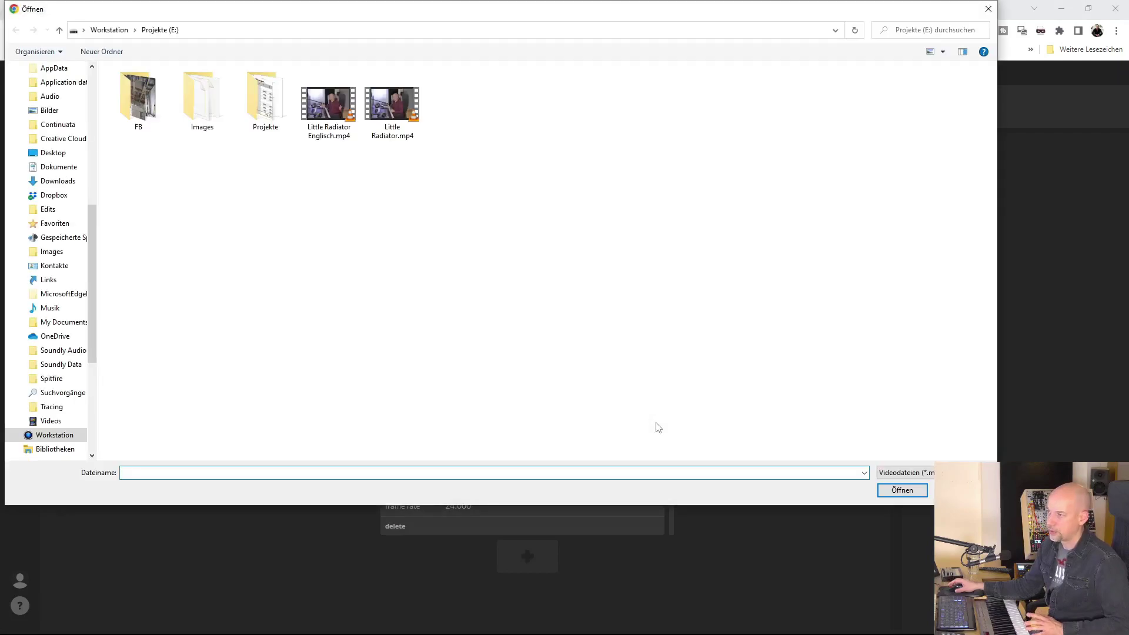
pyautogui.click(393, 101)
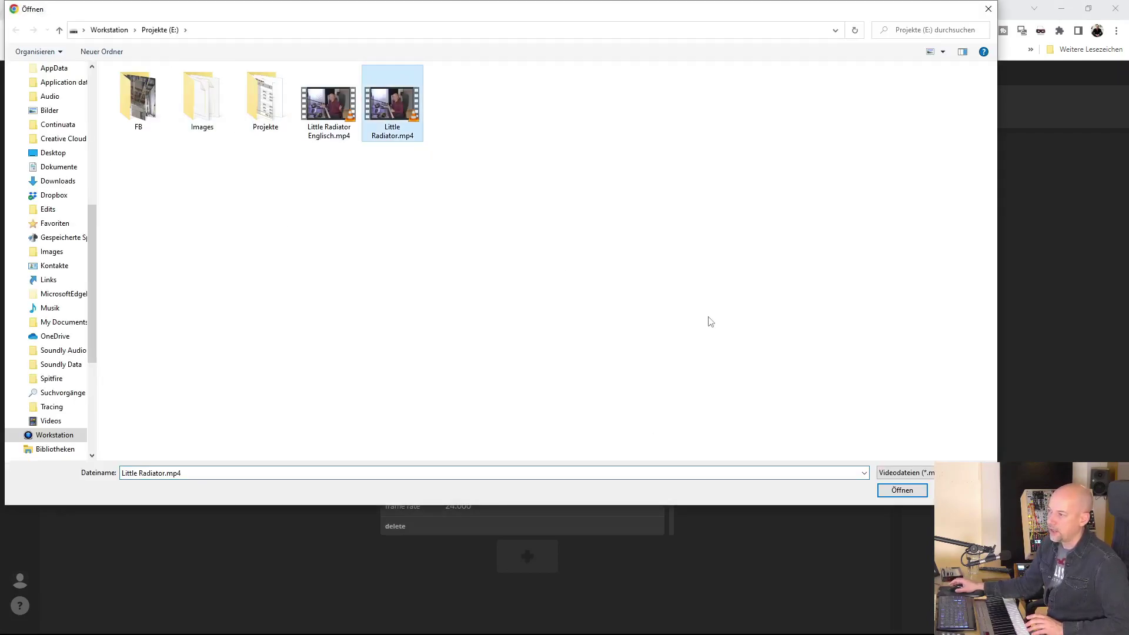
pyautogui.click(902, 492)
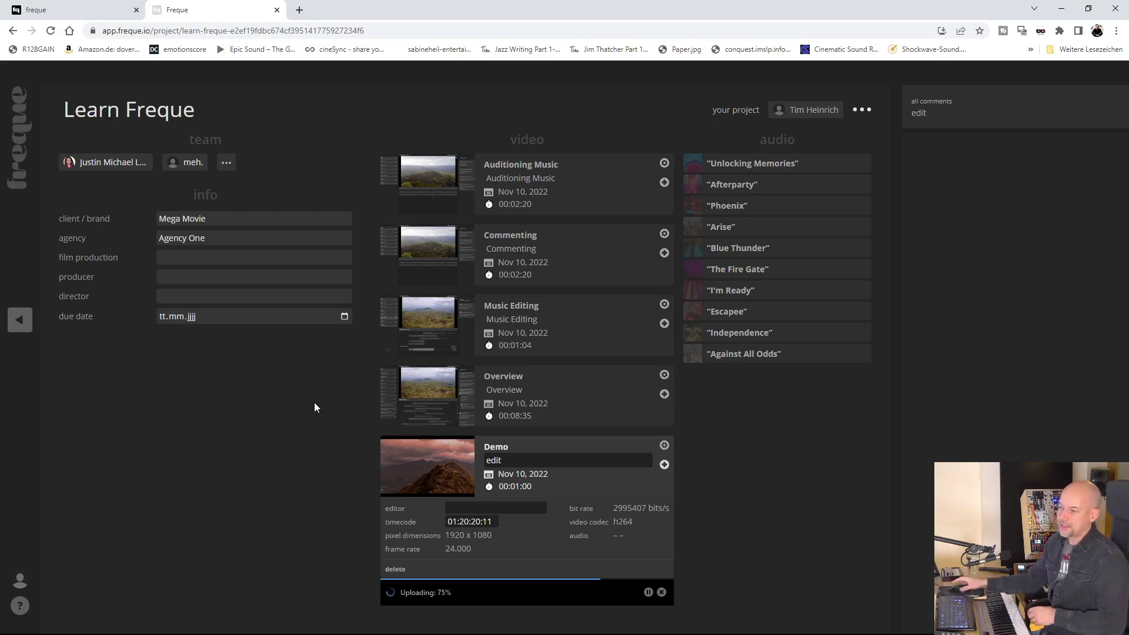
# View the help and feedback message form, and close it without sending anything.
pyautogui.moveTo(20, 609)
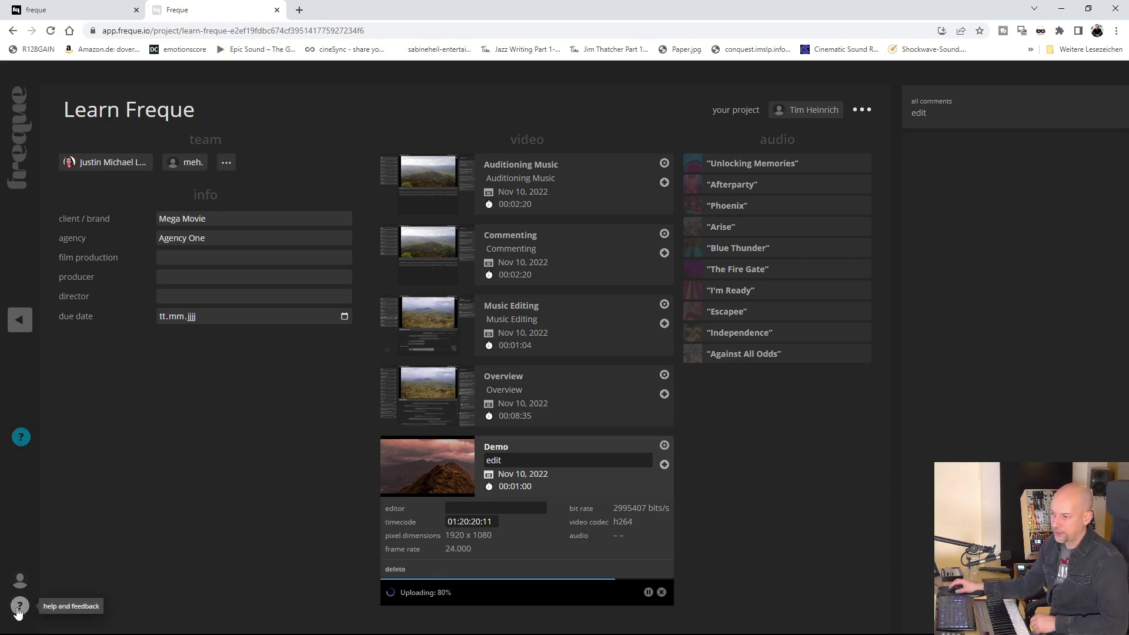
pyautogui.click(20, 607)
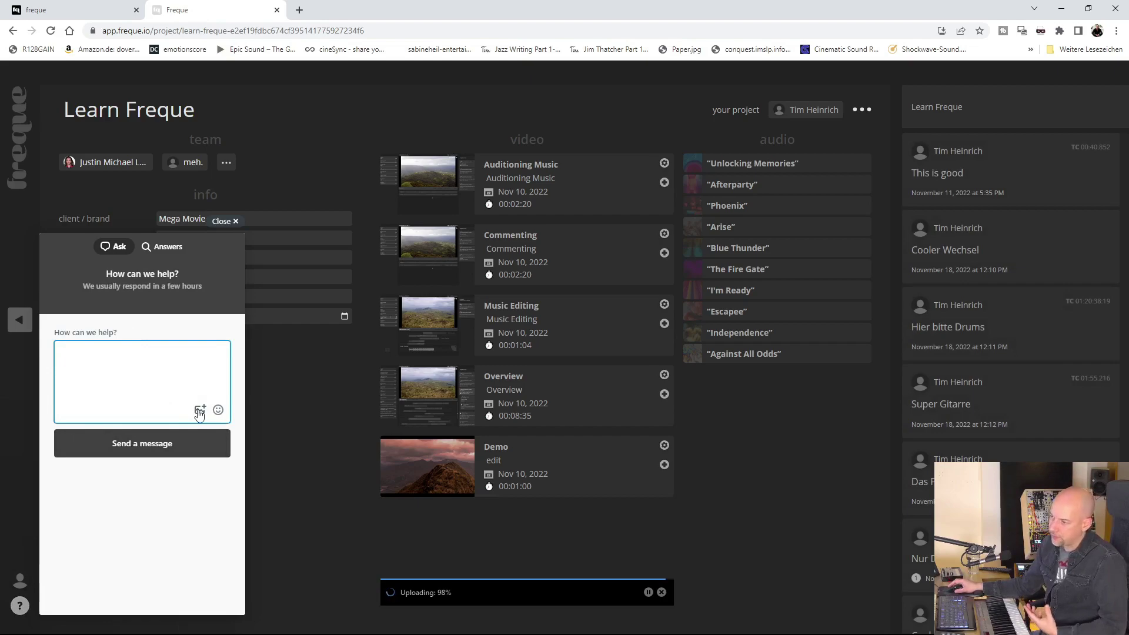
pyautogui.click(235, 223)
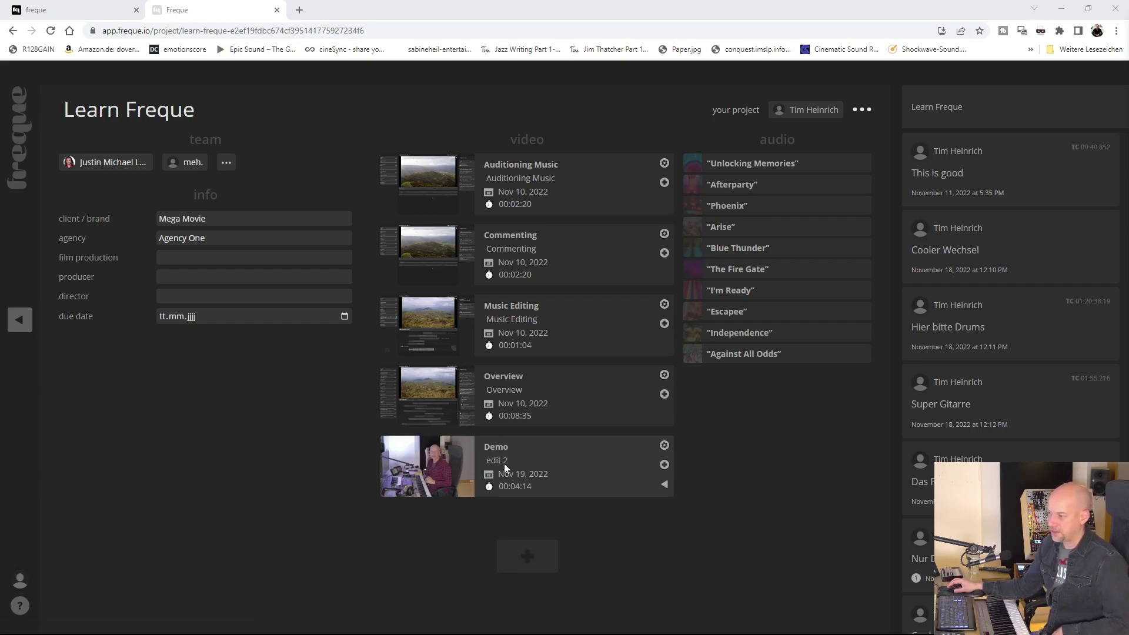
# List the Demo video's versions, show the details of edit 2 and open its timecode for editing.
pyautogui.click(664, 486)
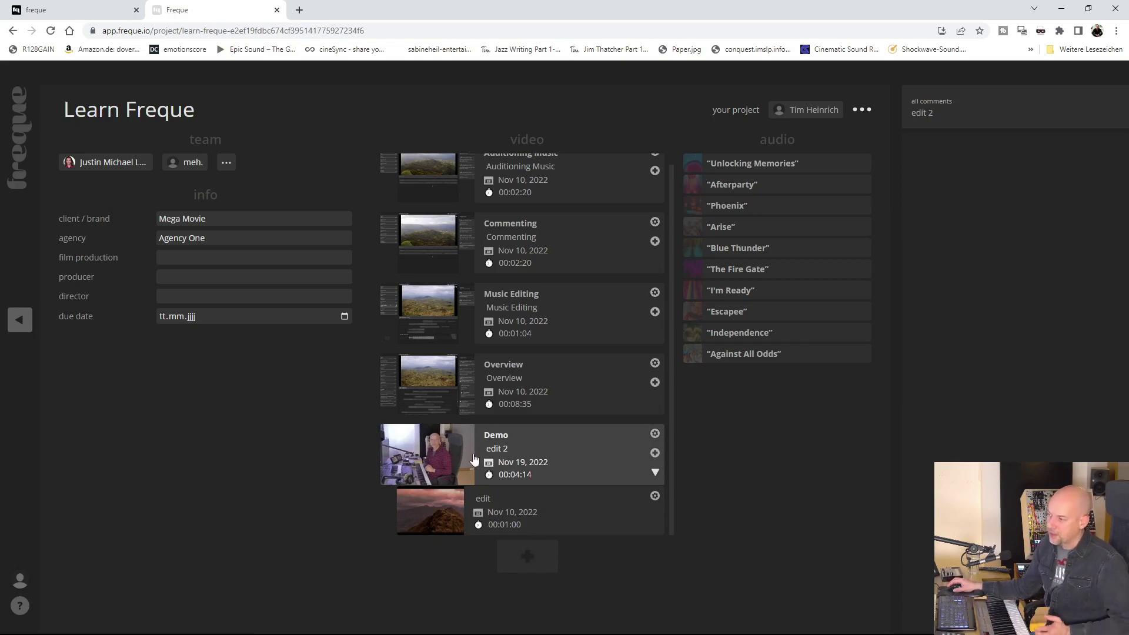
pyautogui.click(654, 433)
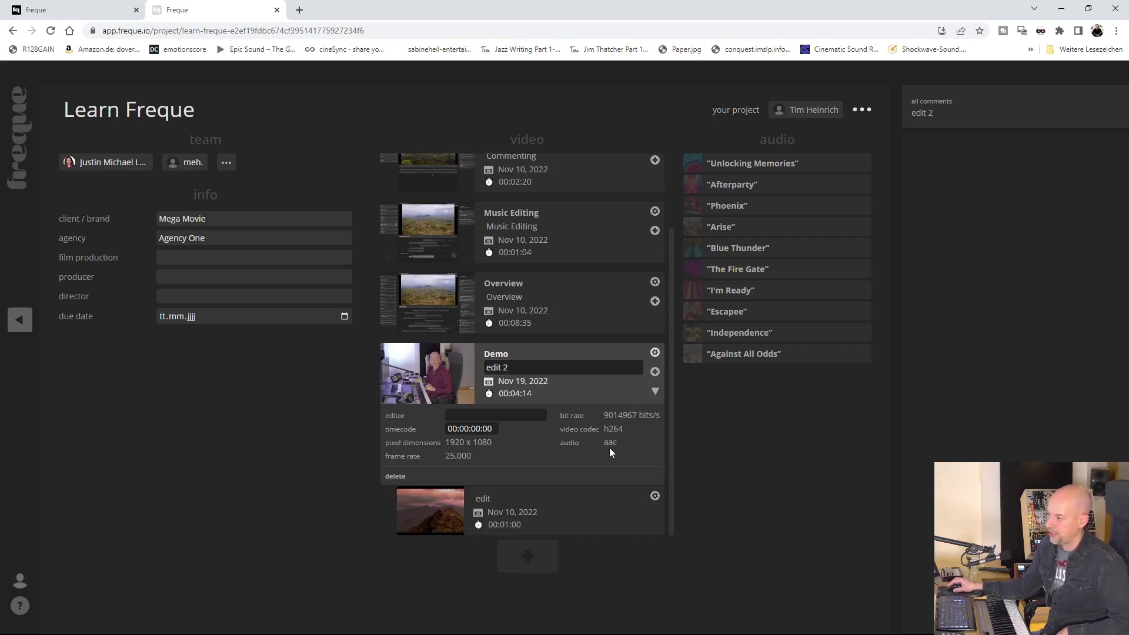
pyautogui.click(453, 429)
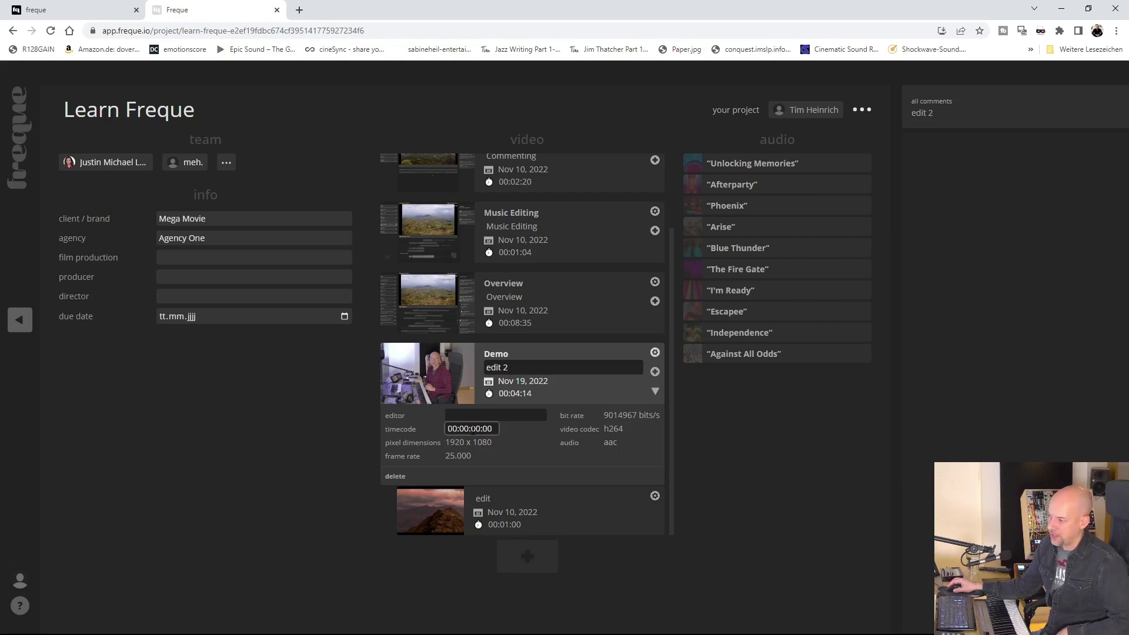
# Open the edit 2 video version and play about its first seven seconds.
pyautogui.click(463, 364)
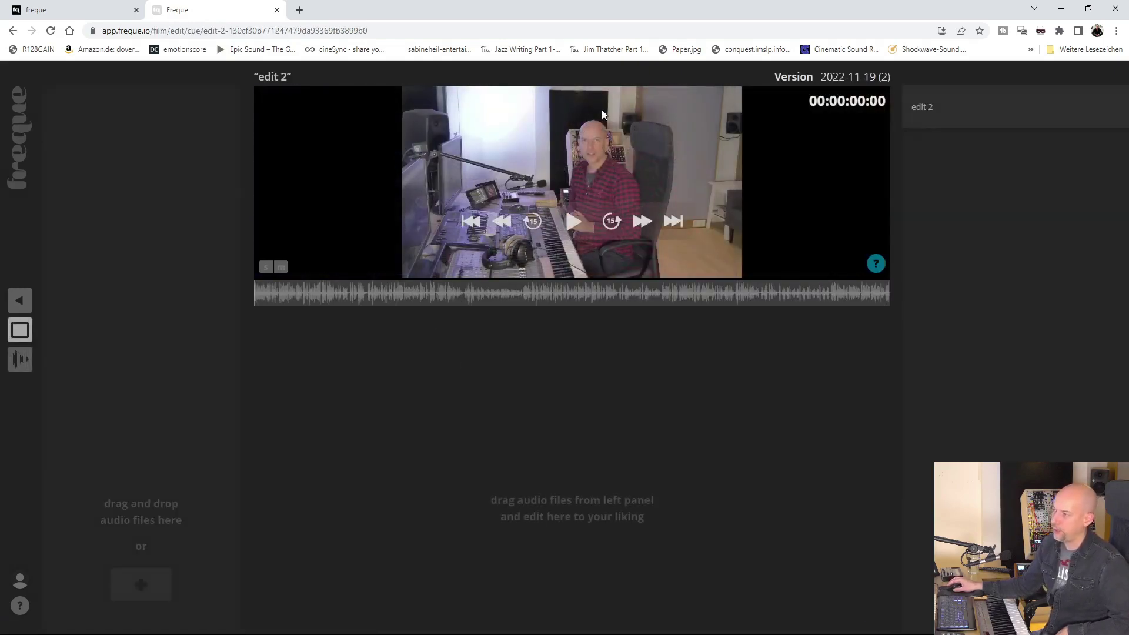
pyautogui.click(573, 222)
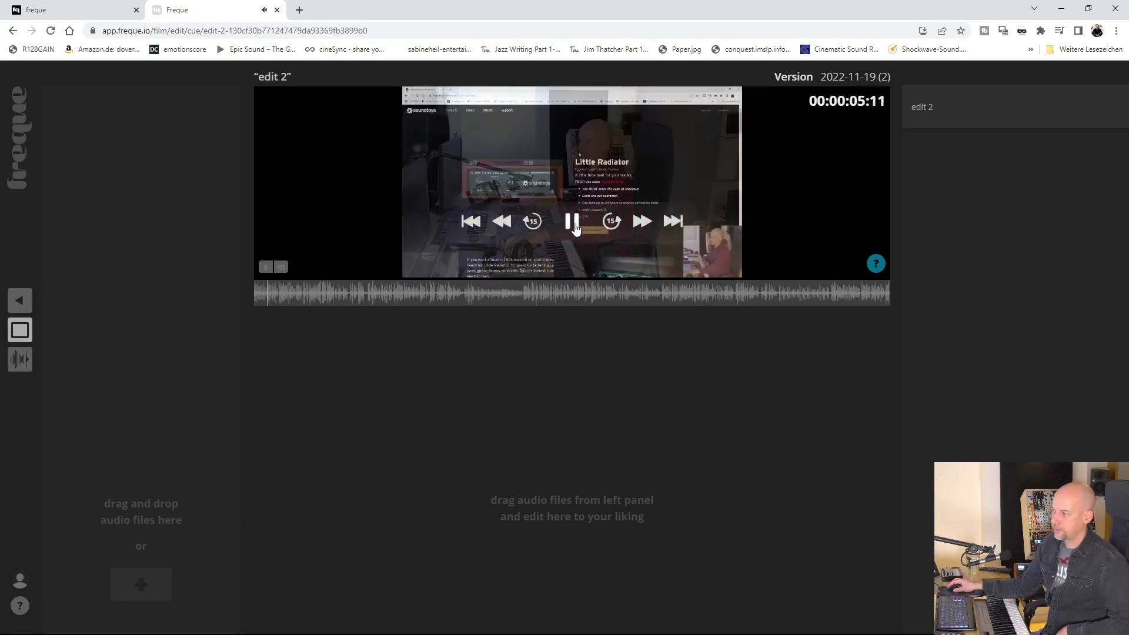
pyautogui.click(576, 228)
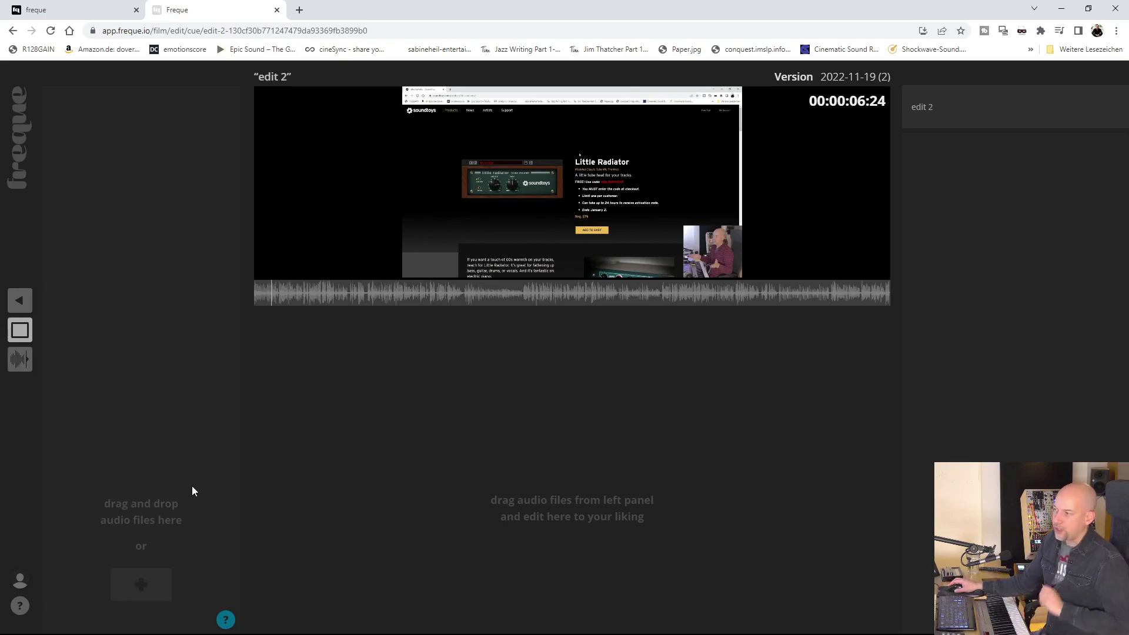
# Upload the audio file Easy Go.mp3 to edit 2 and play it briefly against the picture.
pyautogui.click(150, 582)
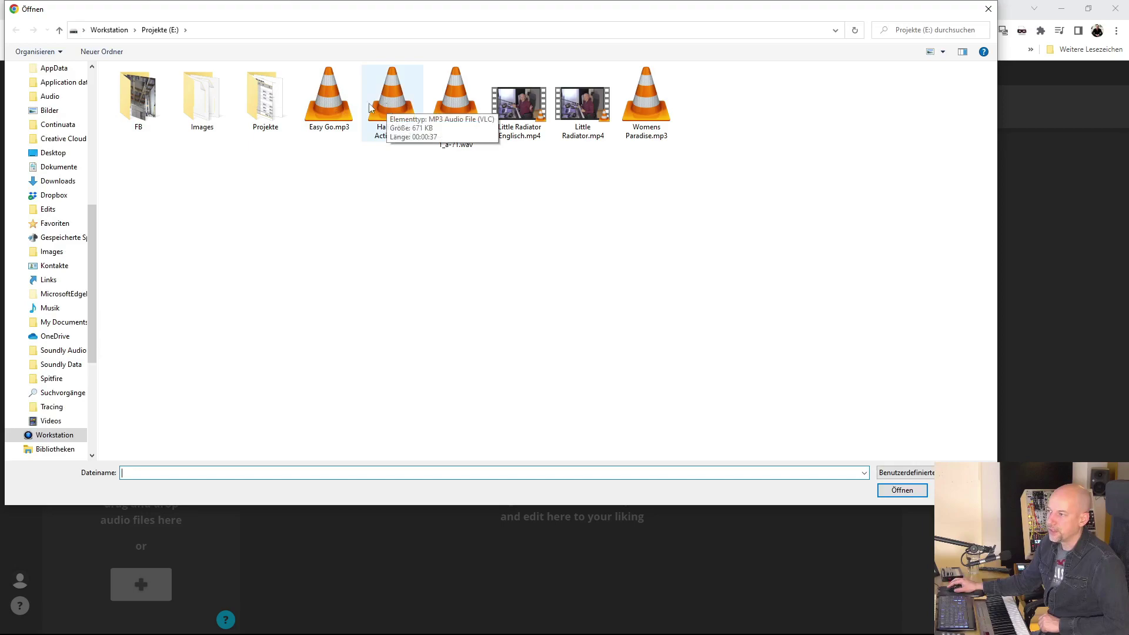
pyautogui.click(337, 108)
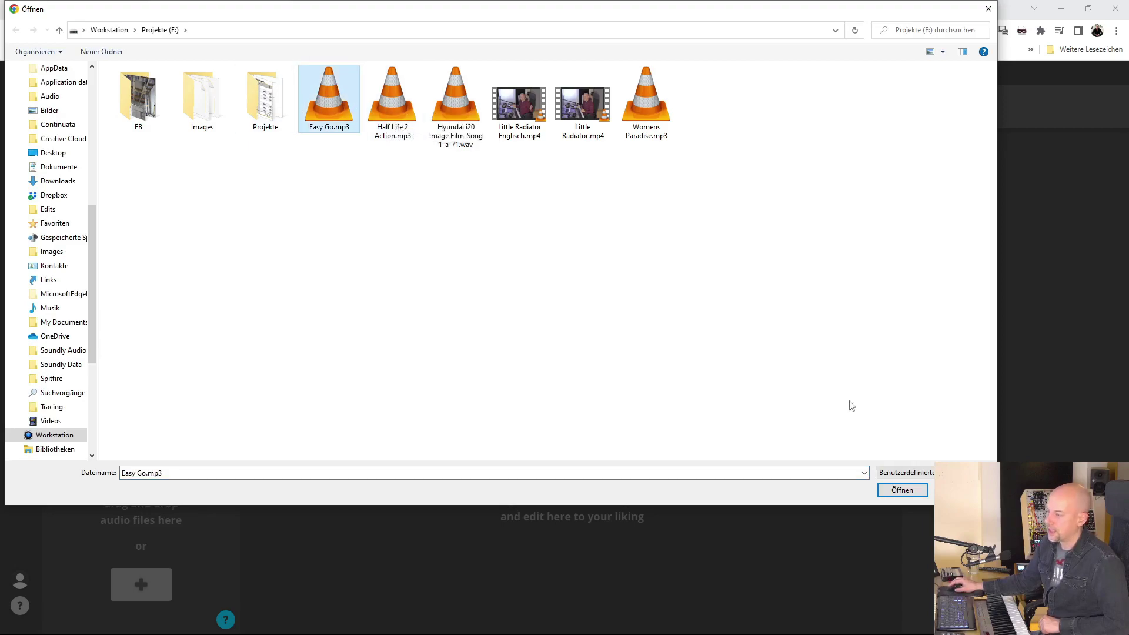
pyautogui.click(902, 492)
pyautogui.click(62, 105)
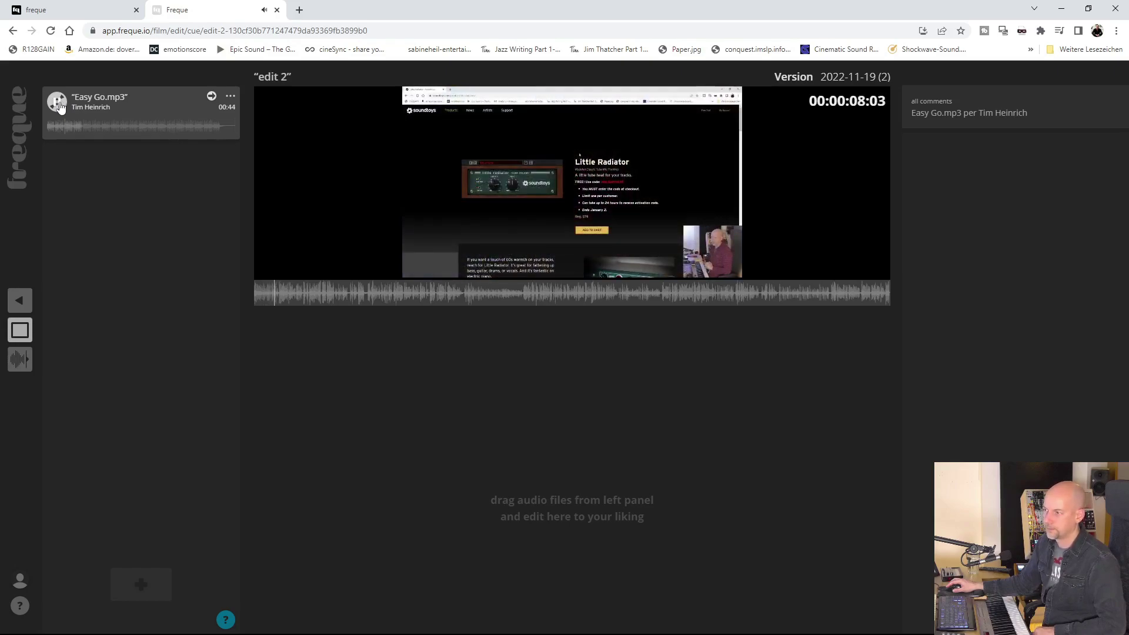
pyautogui.click(57, 102)
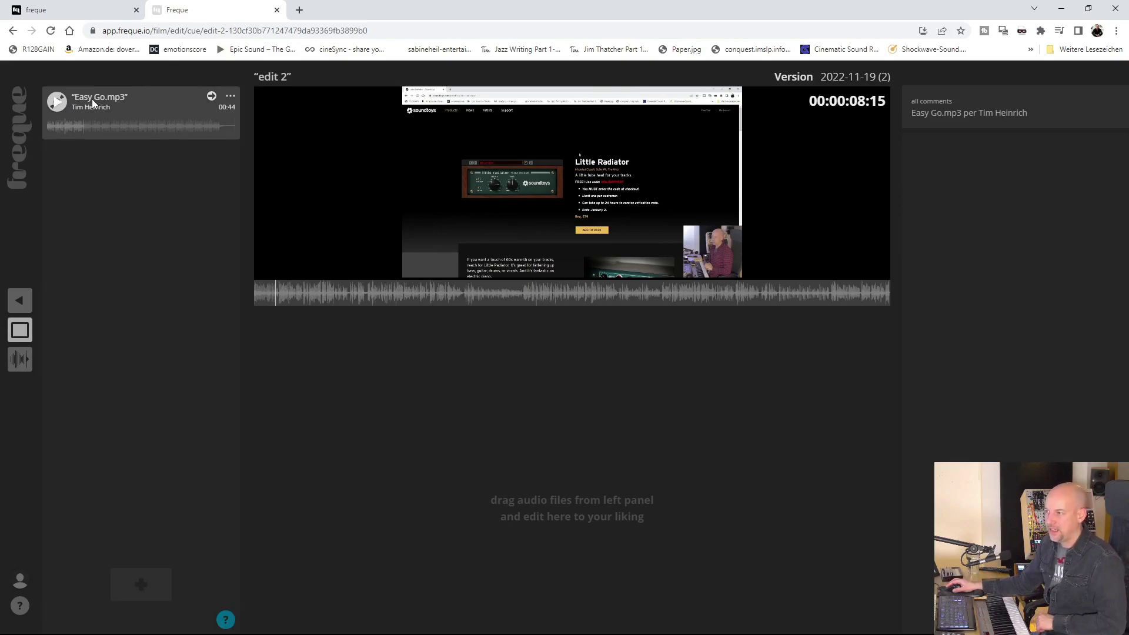
# Place the Easy Go.mp3 track in the editing area under the edit 2 video, starting at the video's beginning.
pyautogui.moveTo(92, 103); pyautogui.dragTo(289, 333)
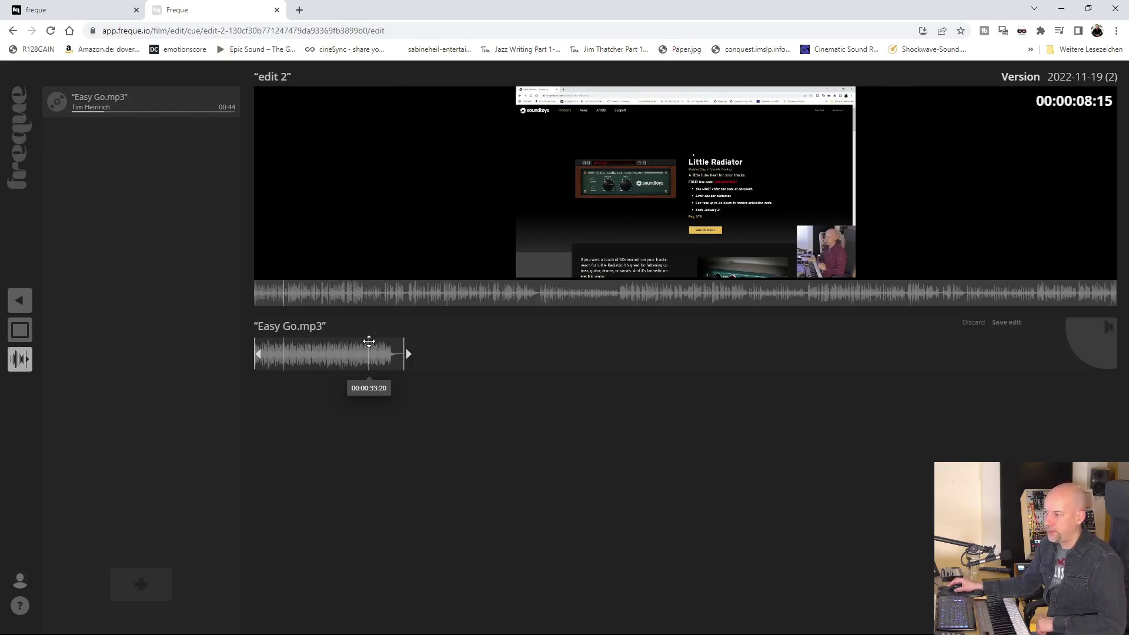
pyautogui.moveTo(279, 269)
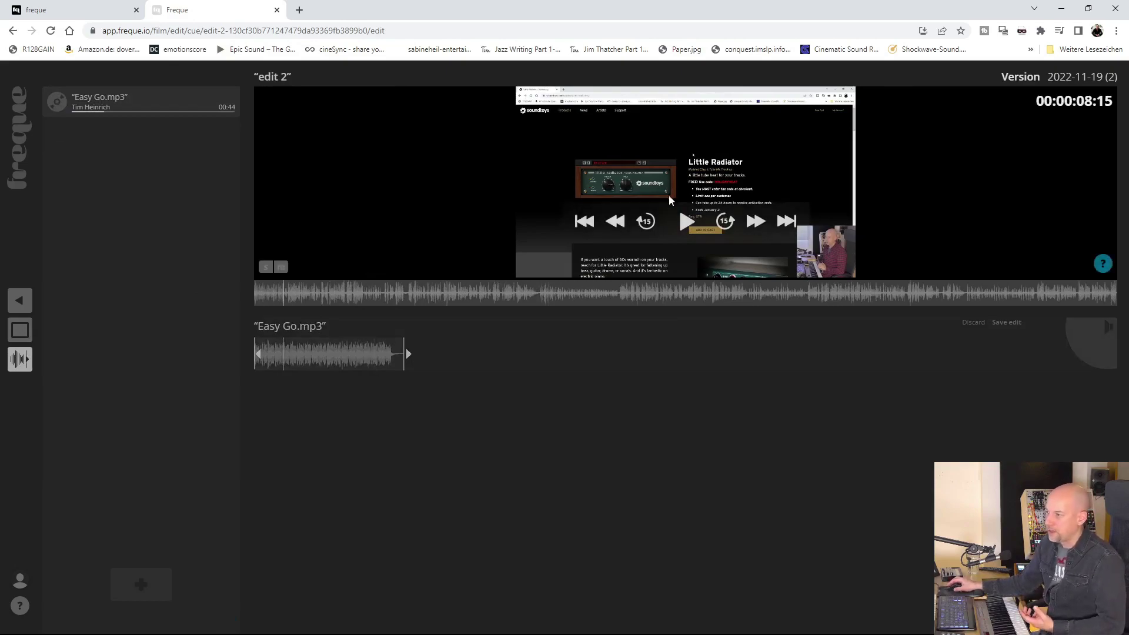